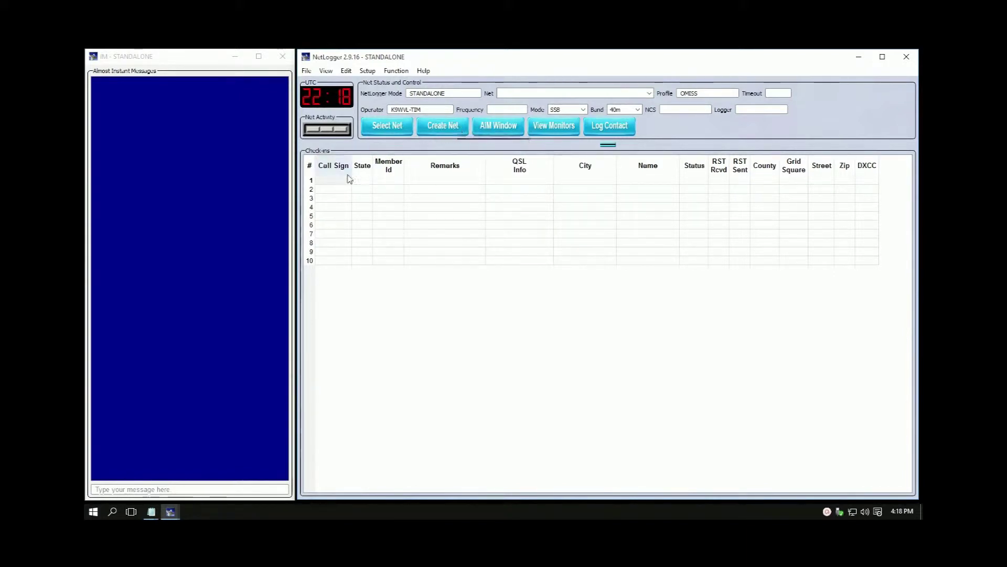
pyautogui.click(346, 182)
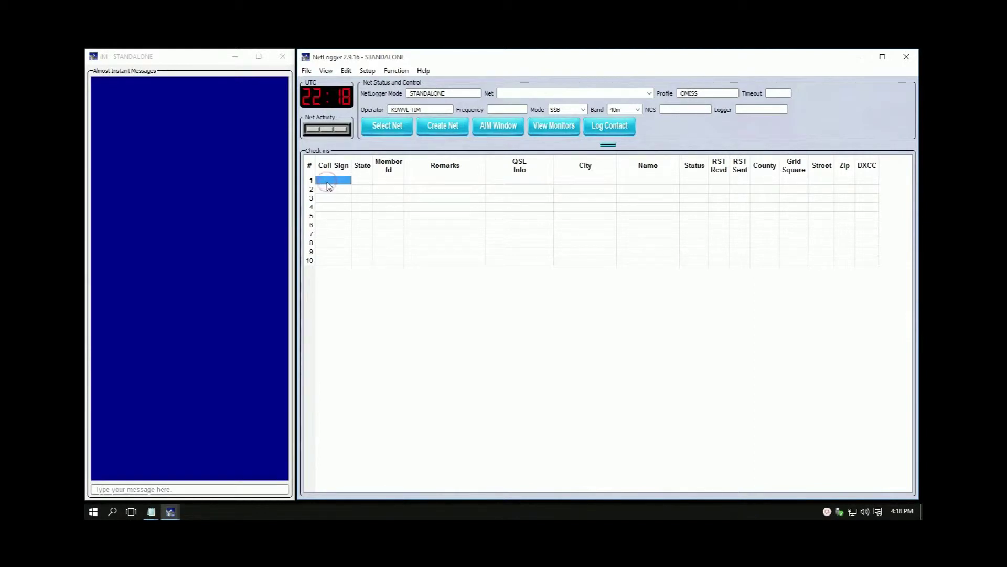
pyautogui.write('881')
pyautogui.press('Tab')
pyautogui.press('Tab')
pyautogui.press('Tab')
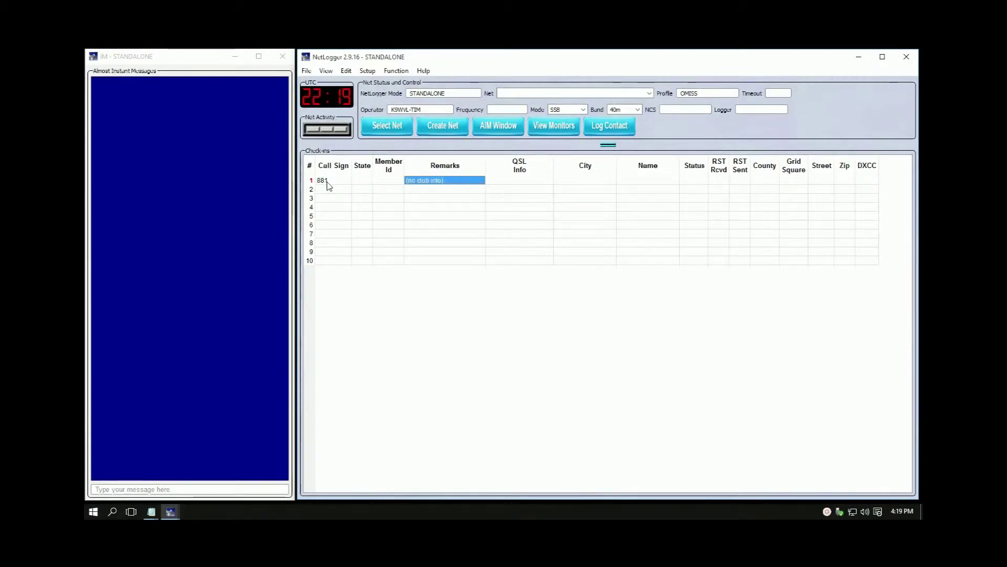
pyautogui.click(328, 183)
pyautogui.rightClick(328, 184)
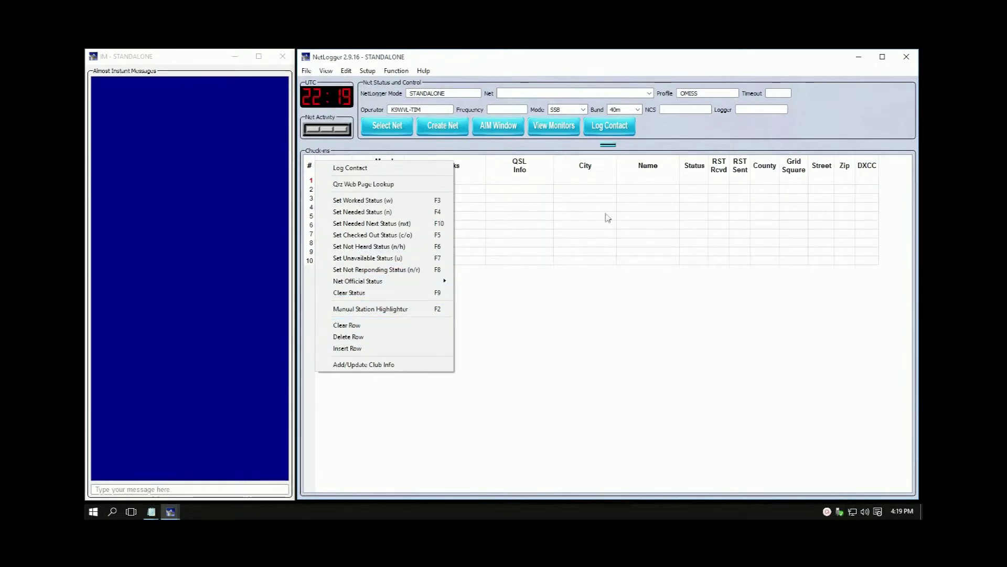
pyautogui.click(478, 219)
pyautogui.click(335, 183)
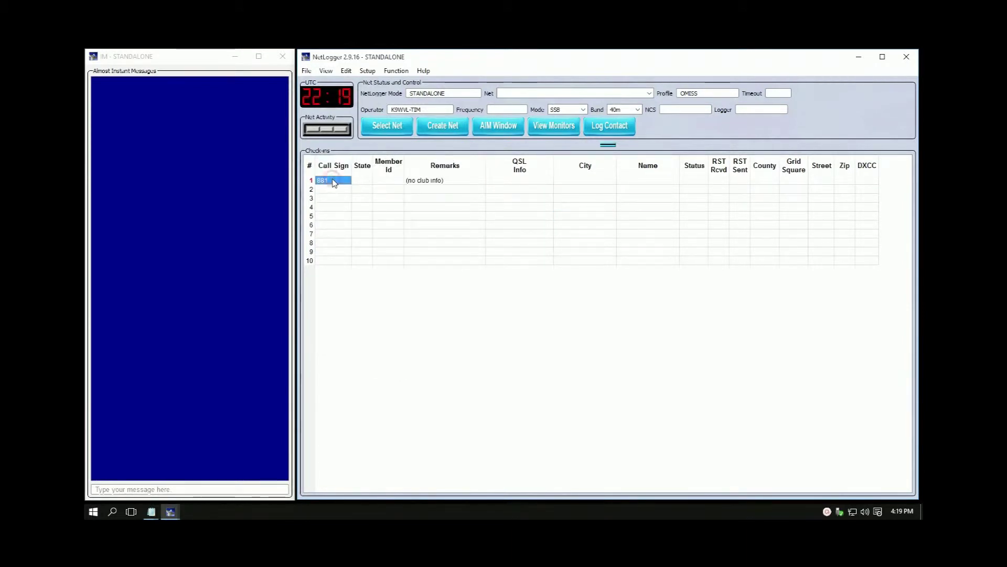
pyautogui.rightClick(335, 183)
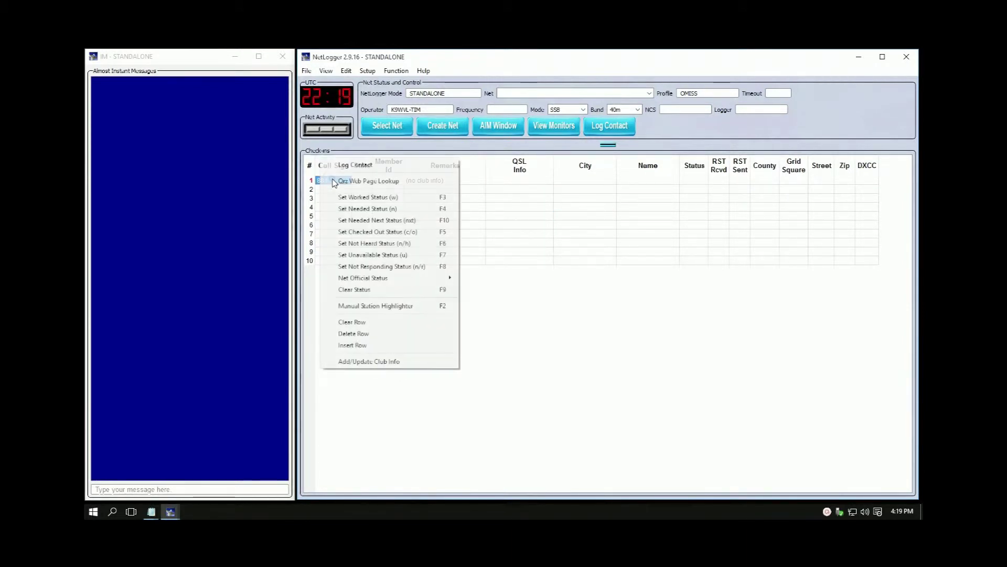
pyautogui.click(348, 324)
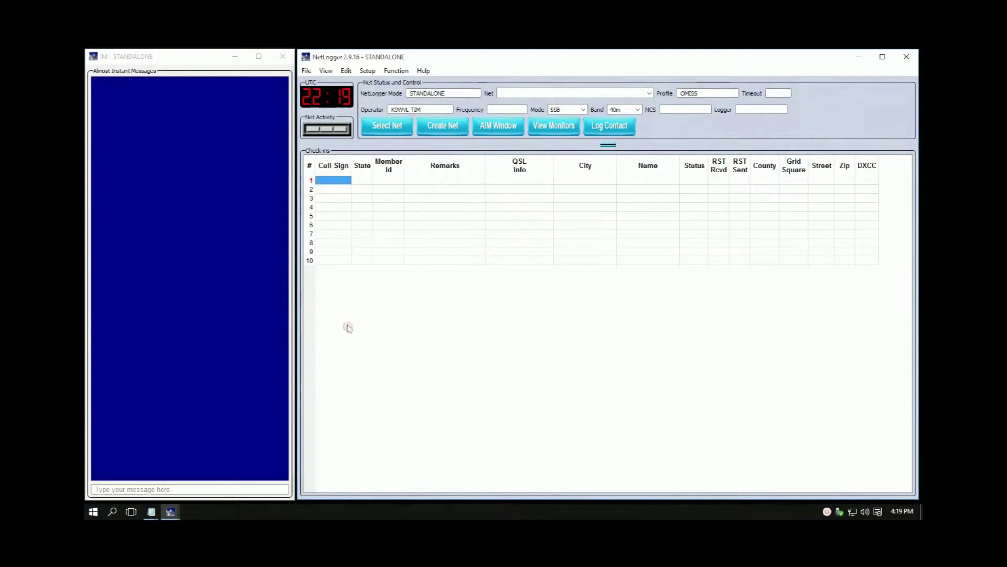
# Step: Check in the net control operator on row 1 by member number and set the remarks to NCS
pyautogui.click(338, 190)
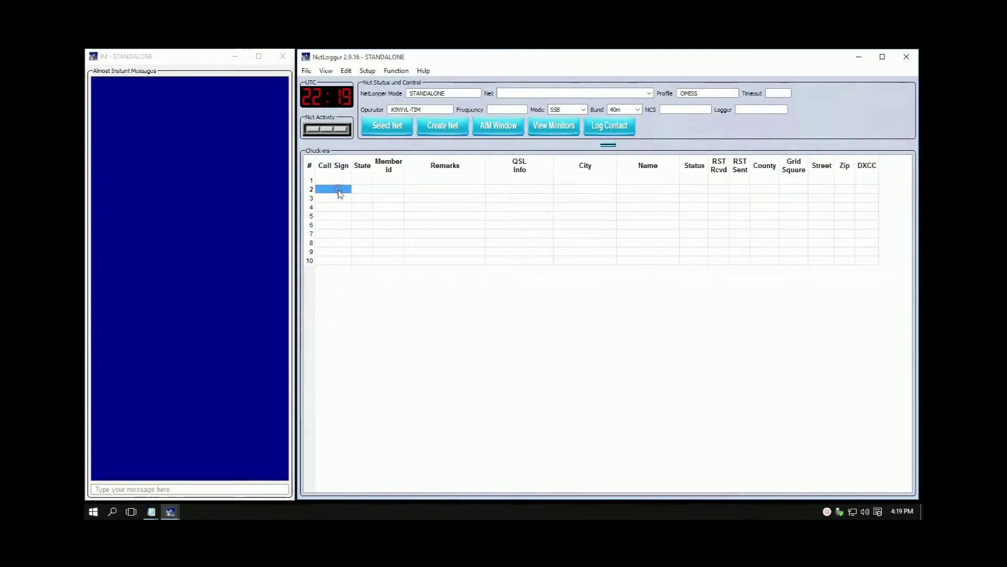
pyautogui.click(338, 182)
pyautogui.write('8881')
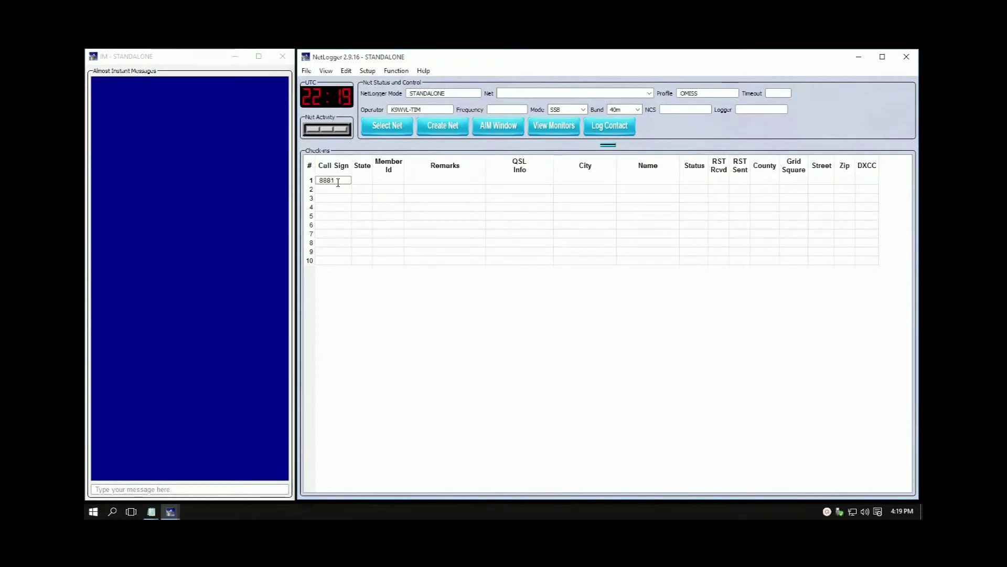
pyautogui.press('Return')
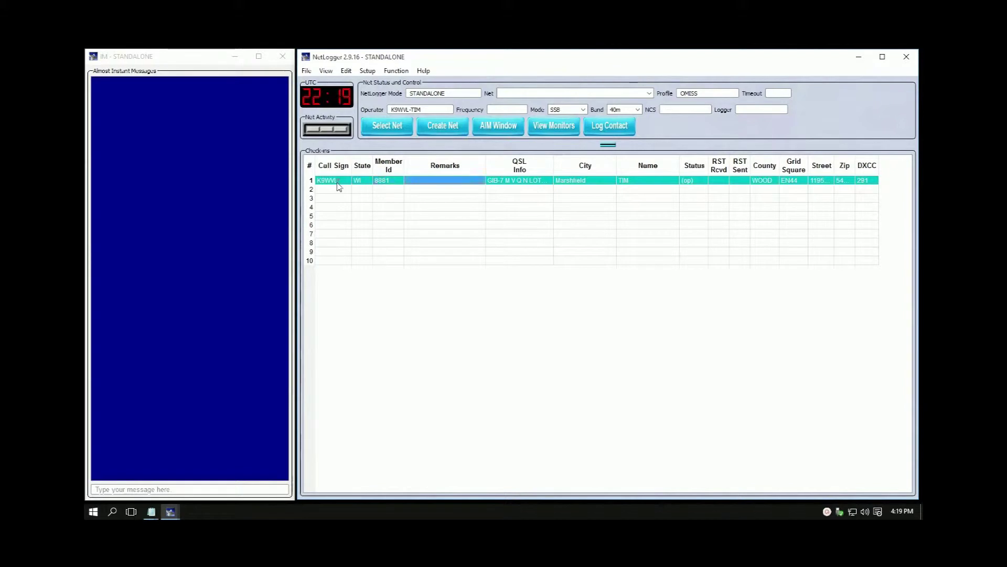
pyautogui.write('NCS')
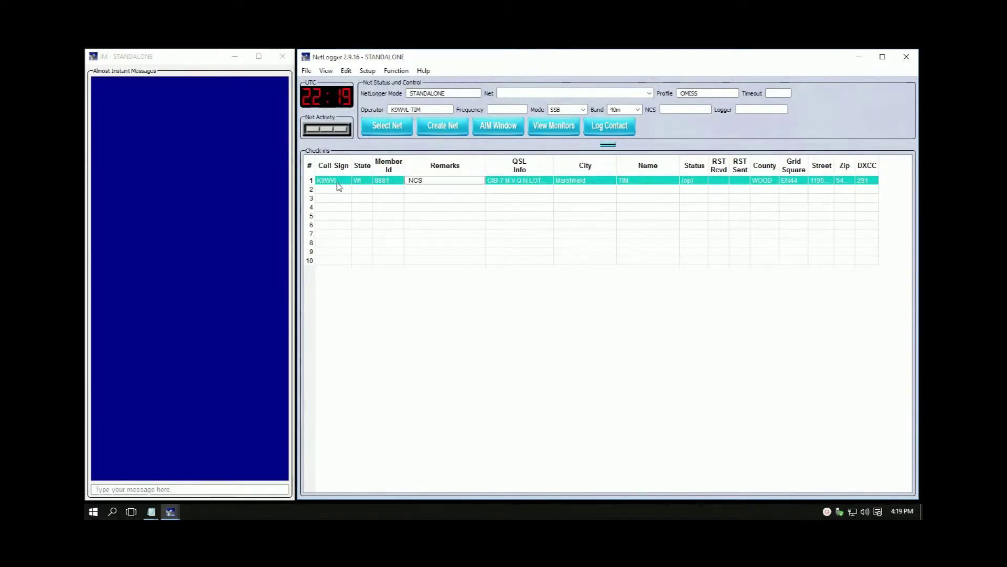
pyautogui.press('Tab')
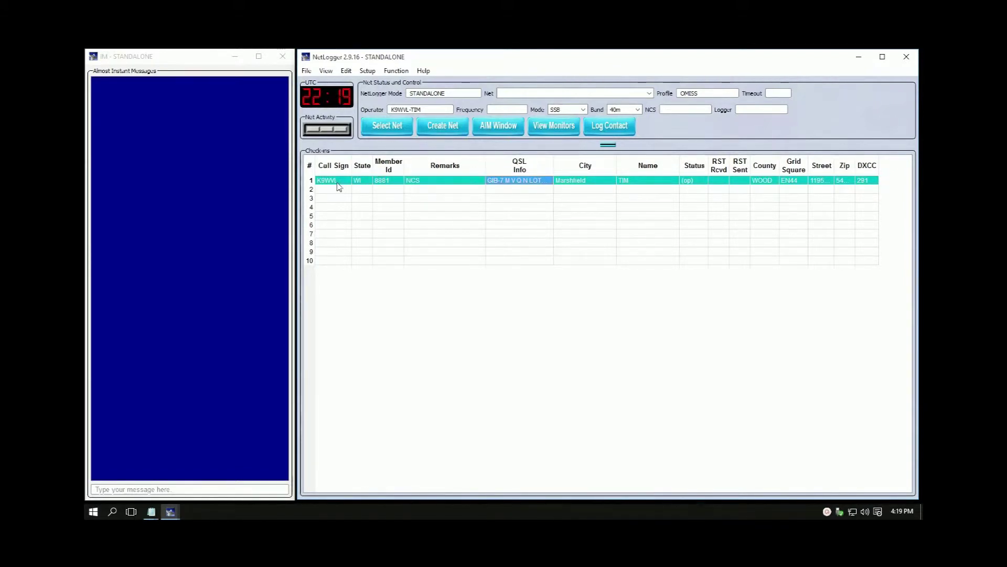
# Step: Set the net official status of the first check-in to Net Control (nc)
pyautogui.click(338, 183)
pyautogui.rightClick(339, 187)
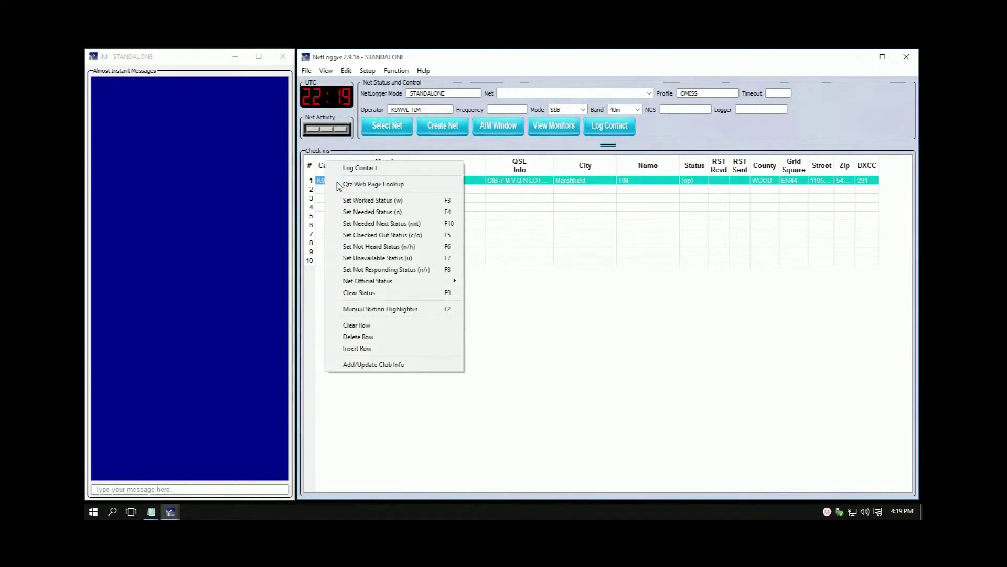
pyautogui.moveTo(379, 282)
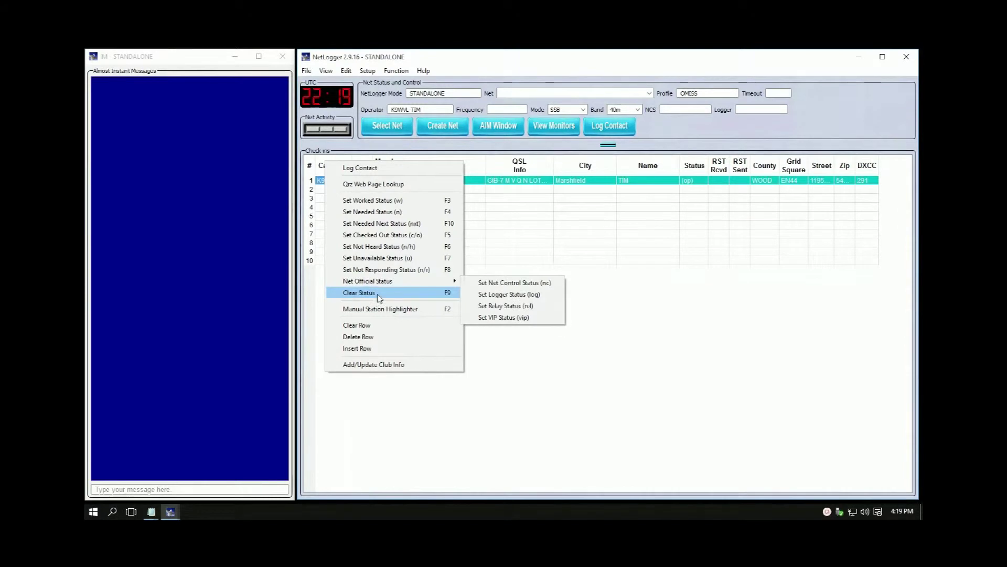
pyautogui.click(498, 284)
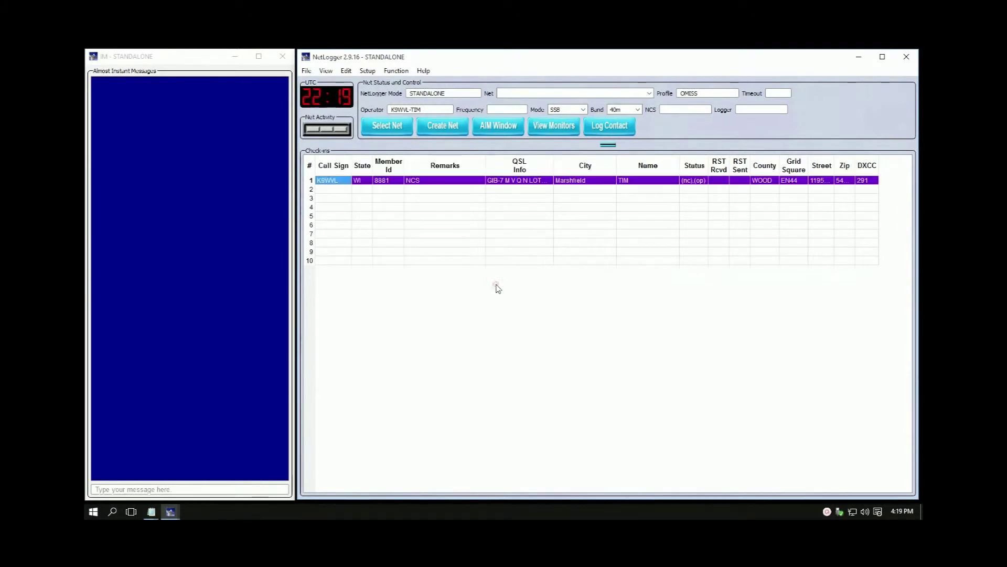
pyautogui.click(326, 191)
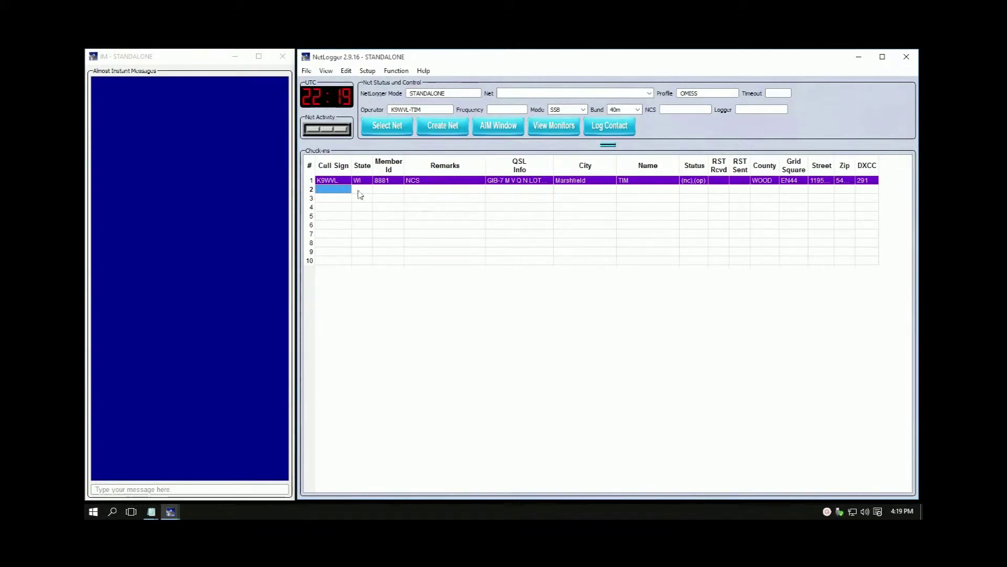
pyautogui.click(326, 71)
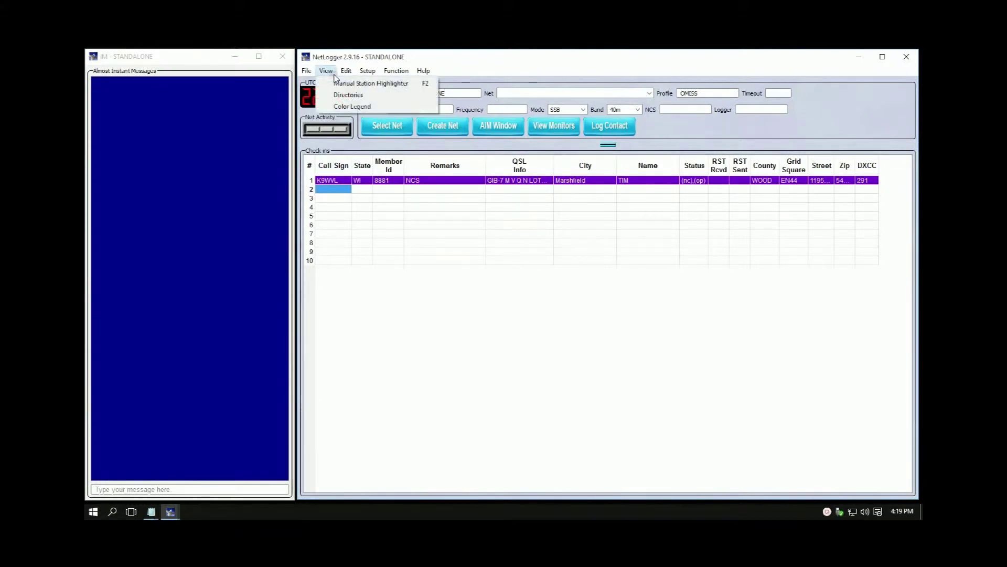
pyautogui.click(336, 83)
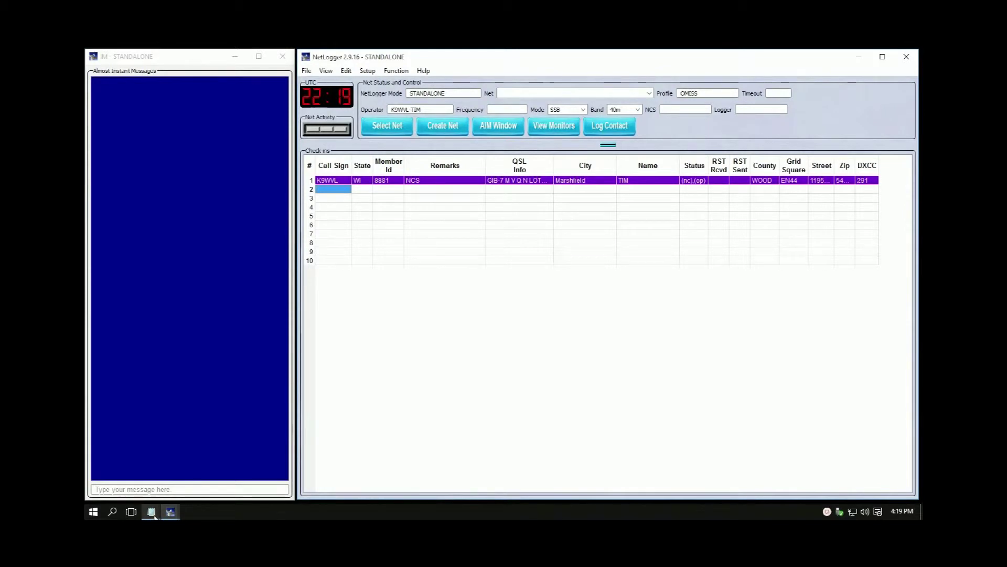
# Step: Switch to the AIM Notes file in Notepad, copy the OMISS 80M net welcome line with frequency 3.825, and minimize the notes
pyautogui.moveTo(154, 515)
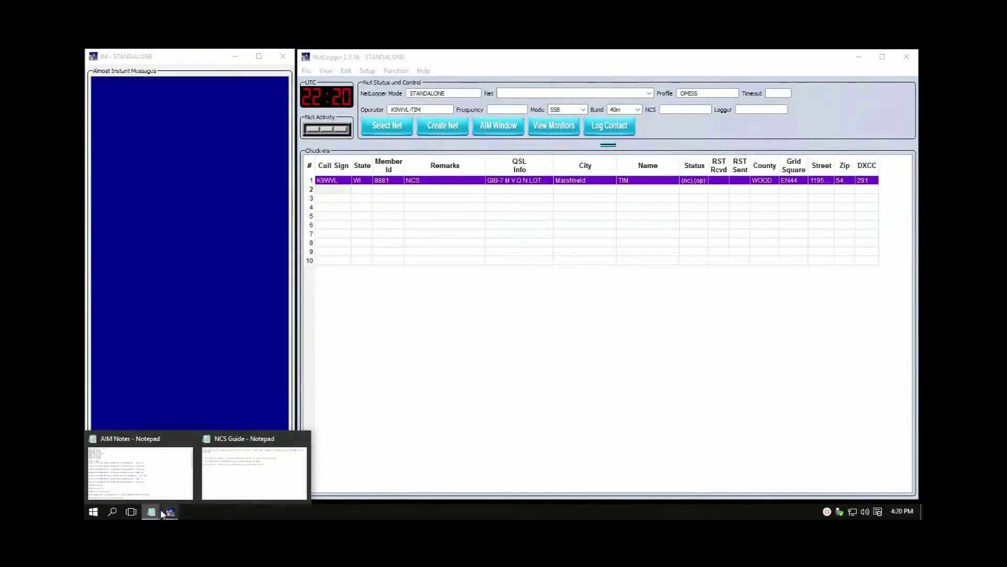
pyautogui.click(169, 492)
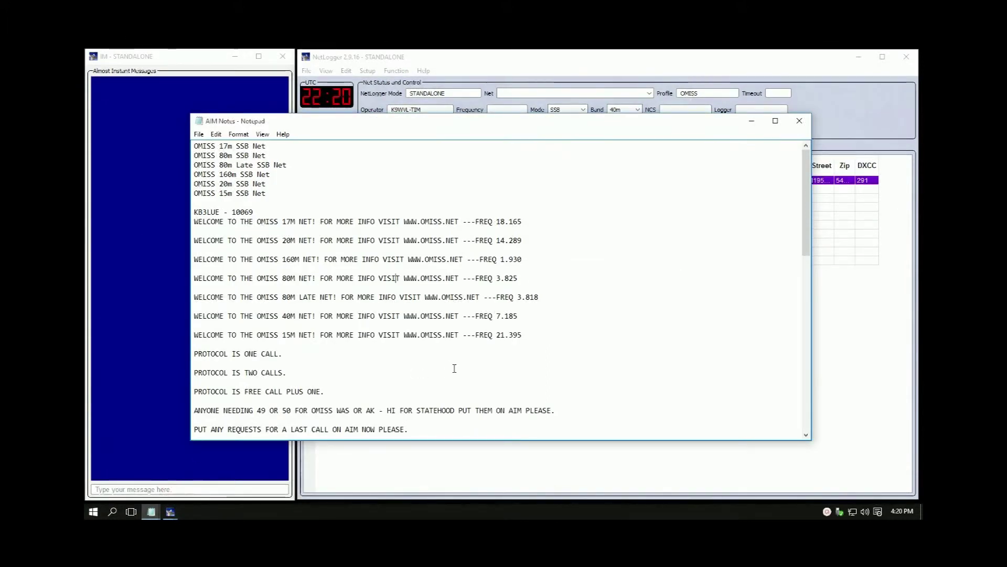
pyautogui.scroll(-2, 455, 368)
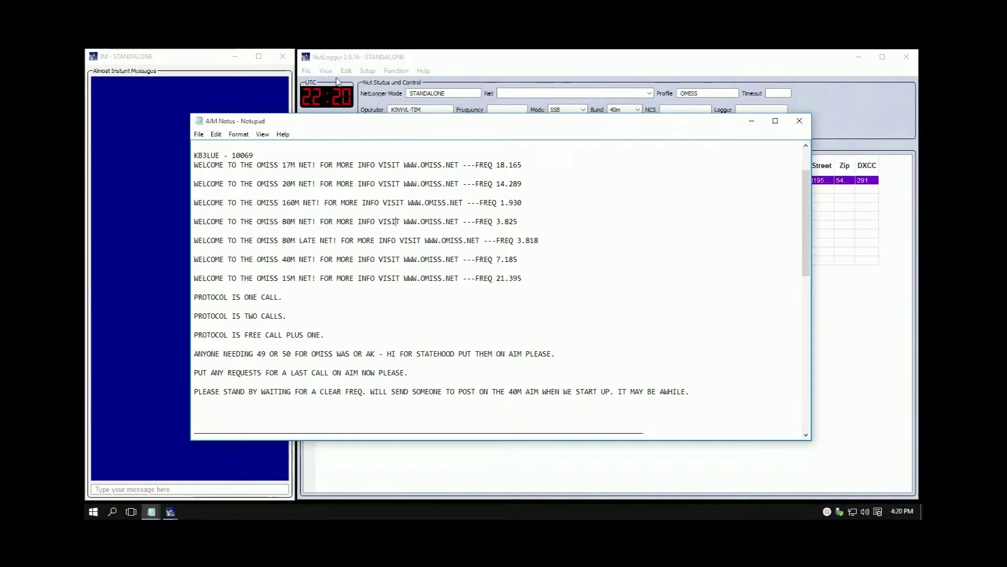
pyautogui.moveTo(520, 221); pyautogui.dragTo(194, 223)
pyautogui.rightClick(194, 223)
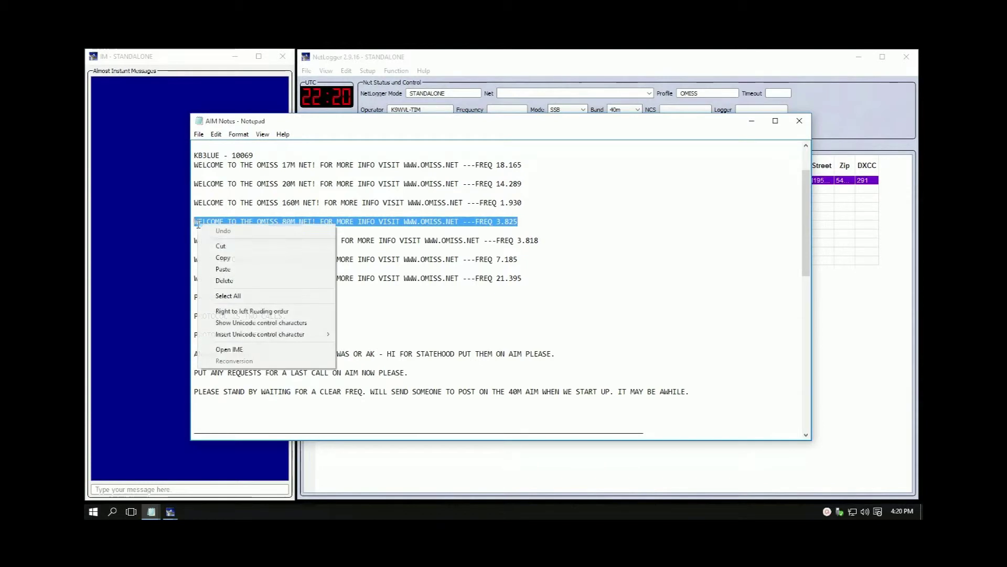
pyautogui.click(223, 259)
pyautogui.click(751, 121)
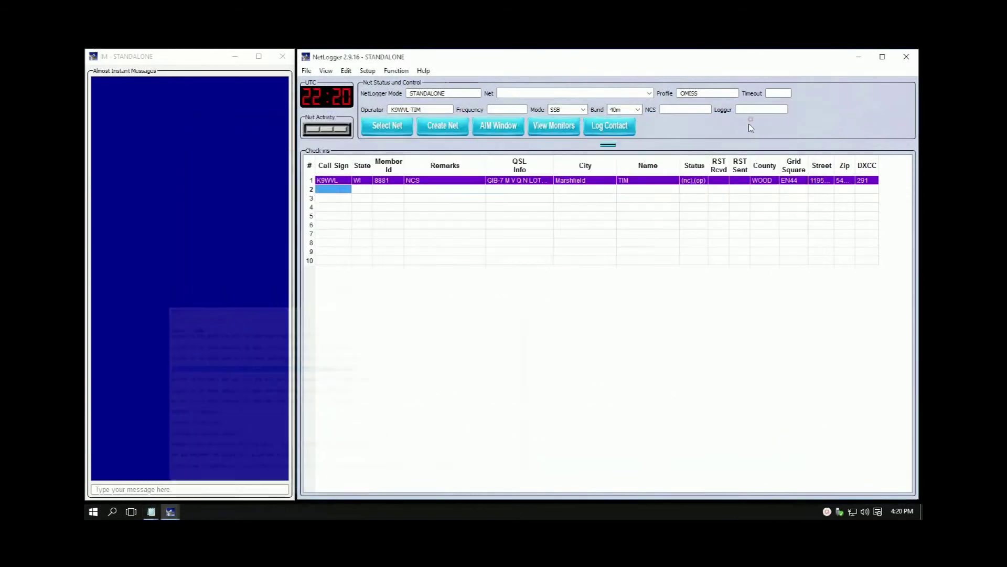
# Step: Try to send the copied 80M net welcome line as an instant message and dismiss the resulting alert
pyautogui.click(158, 490)
pyautogui.rightClick(156, 489)
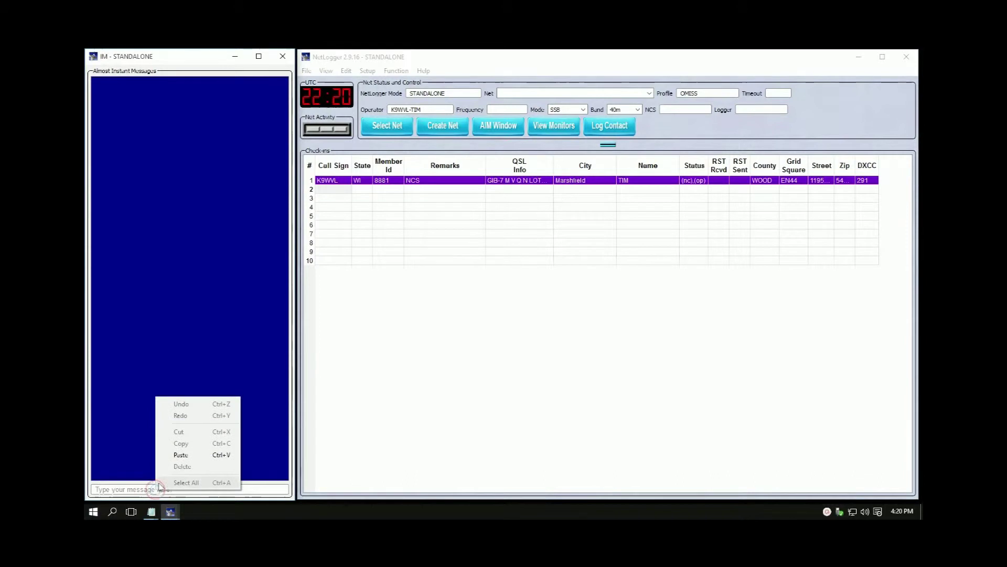
pyautogui.click(179, 455)
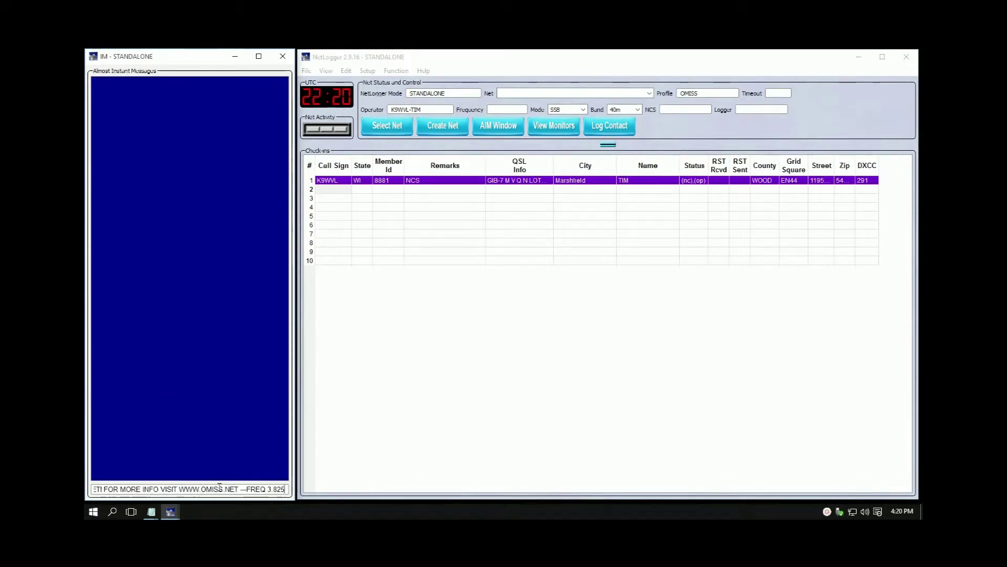
pyautogui.press('Return')
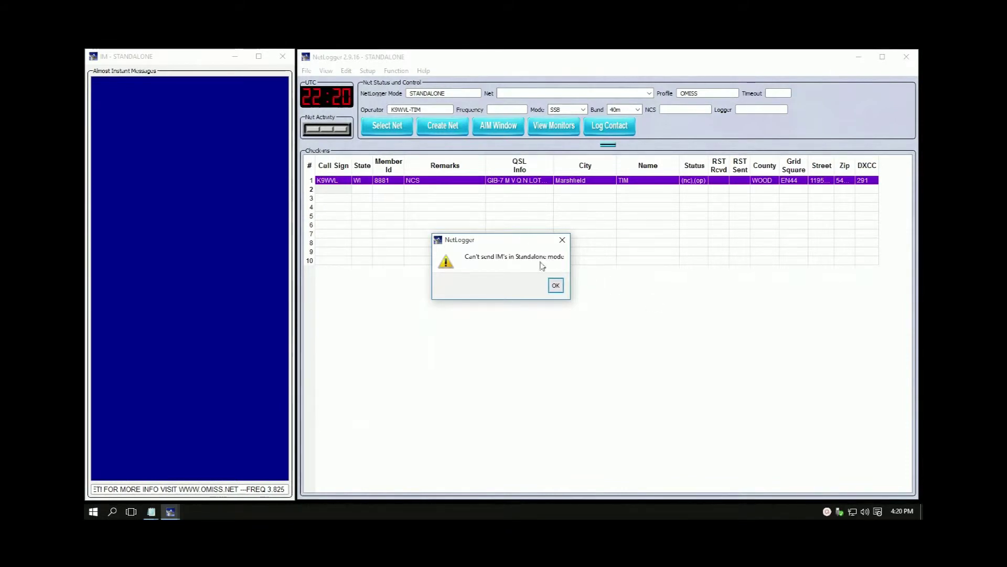
pyautogui.click(555, 284)
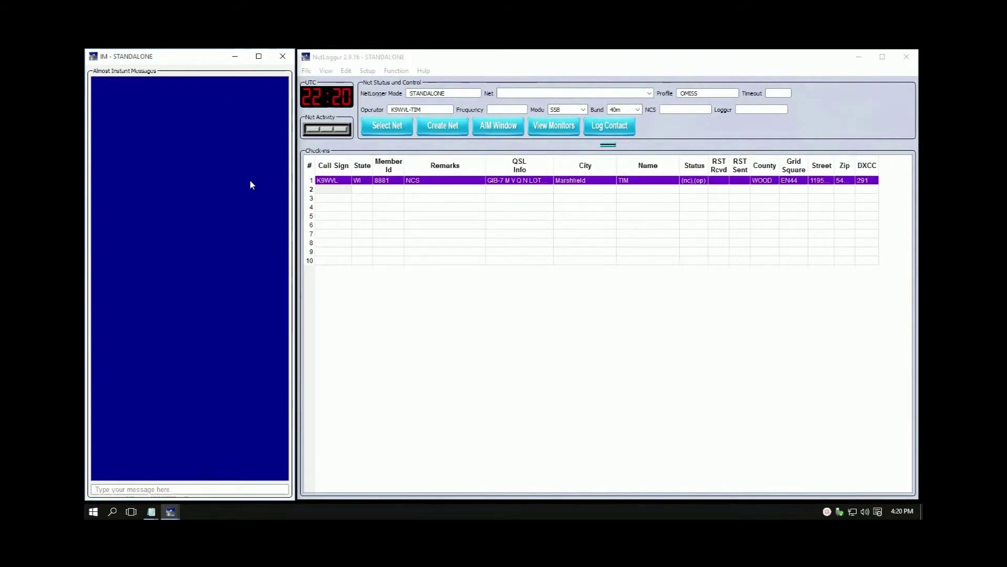
# Step: Save the check-in list under the existing file name 80M_CheckInsOn5-31-2014, replacing that file
pyautogui.click(305, 72)
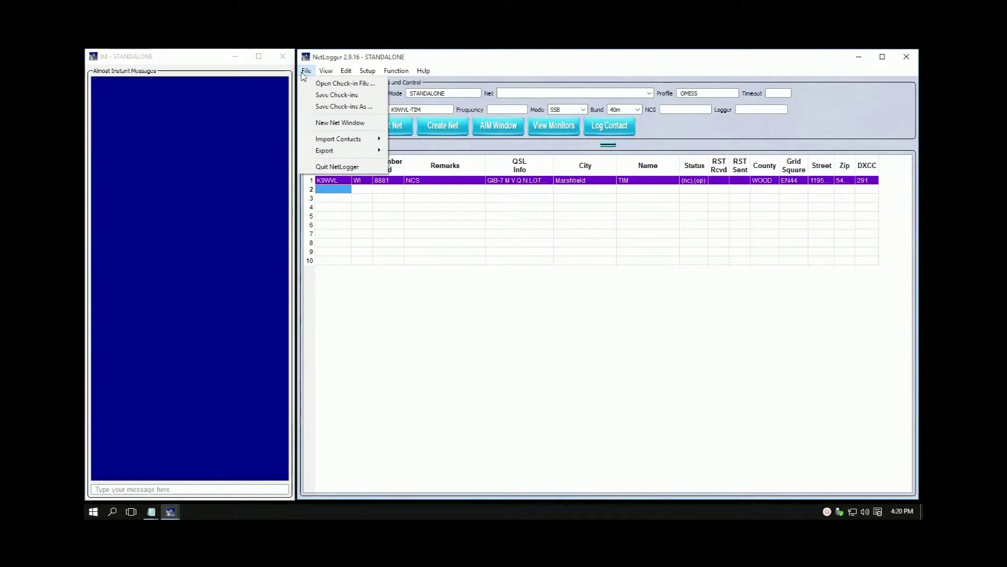
pyautogui.click(324, 107)
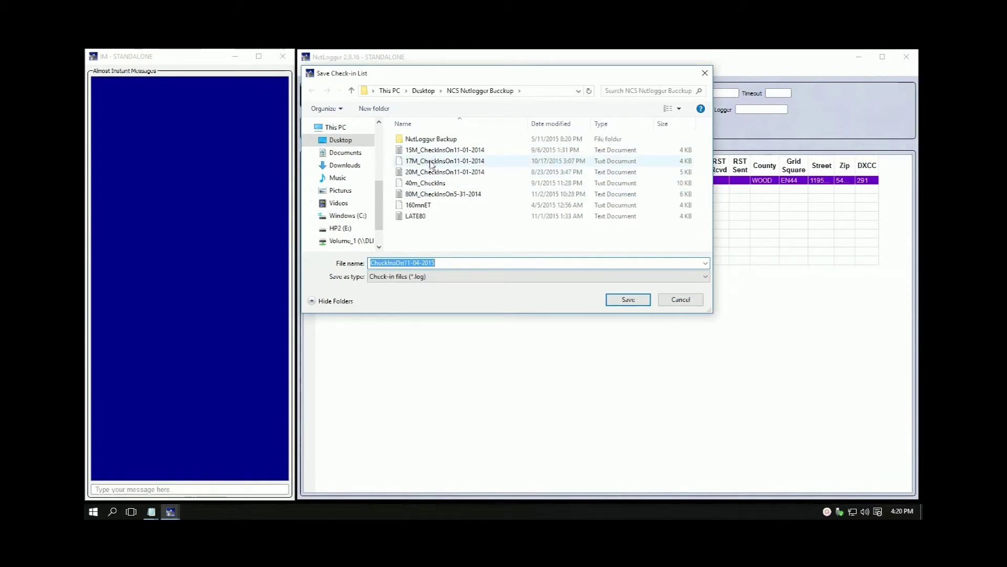
pyautogui.click(435, 195)
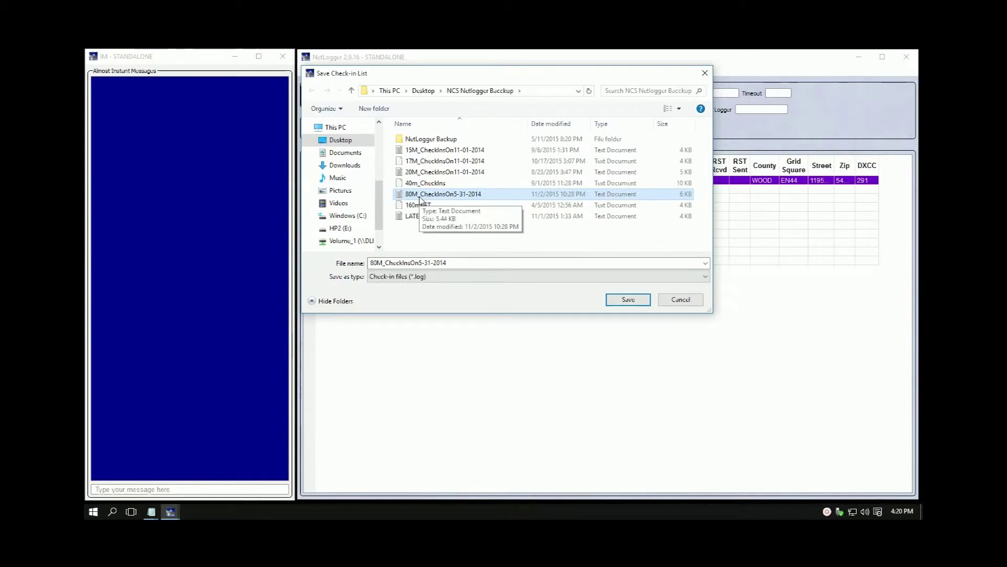
pyautogui.click(449, 263)
pyautogui.doubleClick(449, 263)
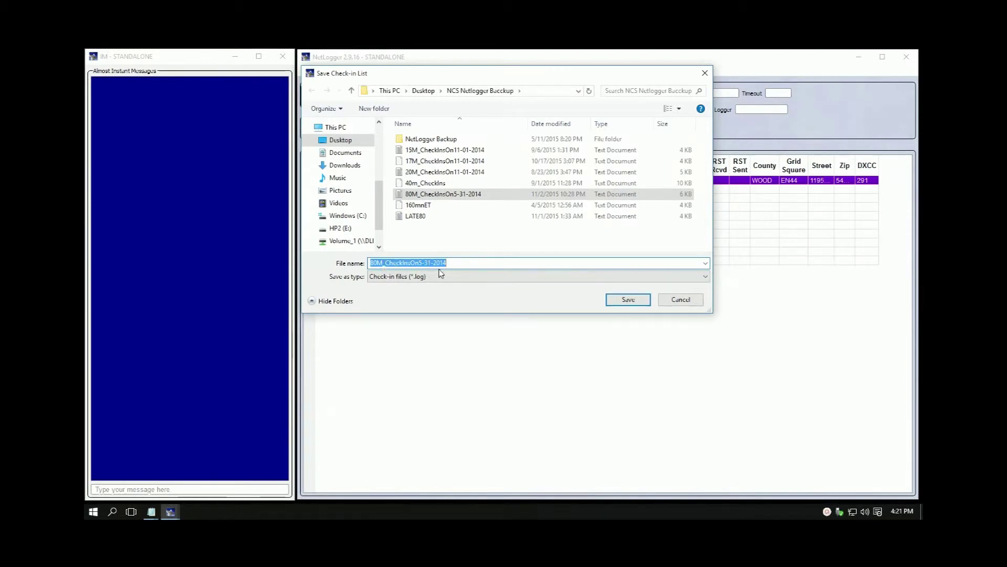
pyautogui.click(441, 195)
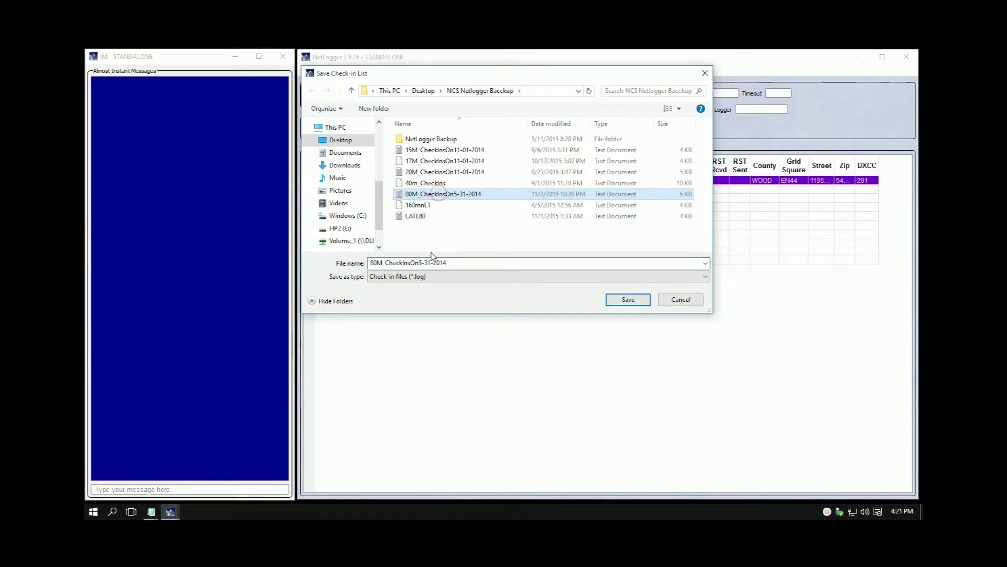
pyautogui.click(633, 299)
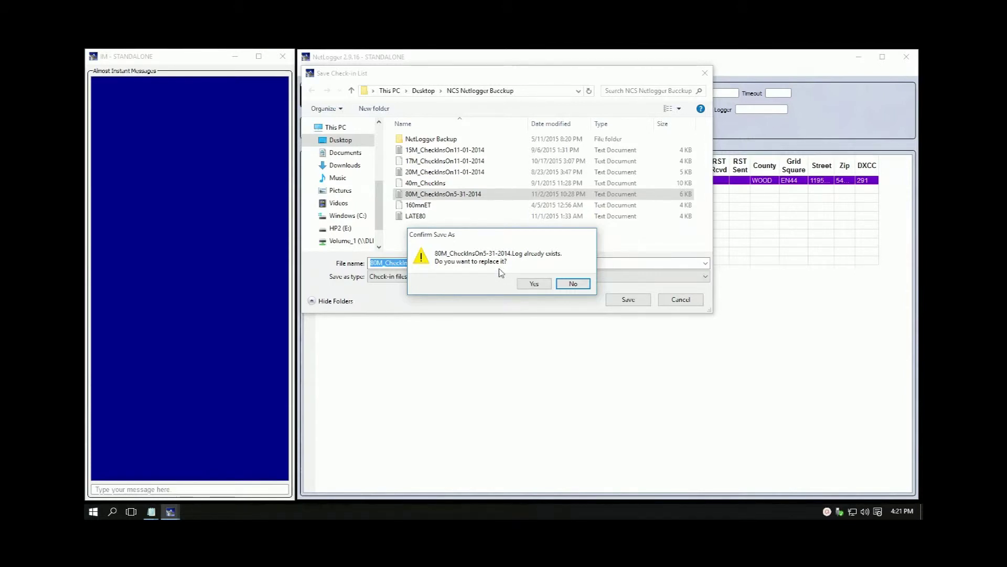
pyautogui.click(534, 284)
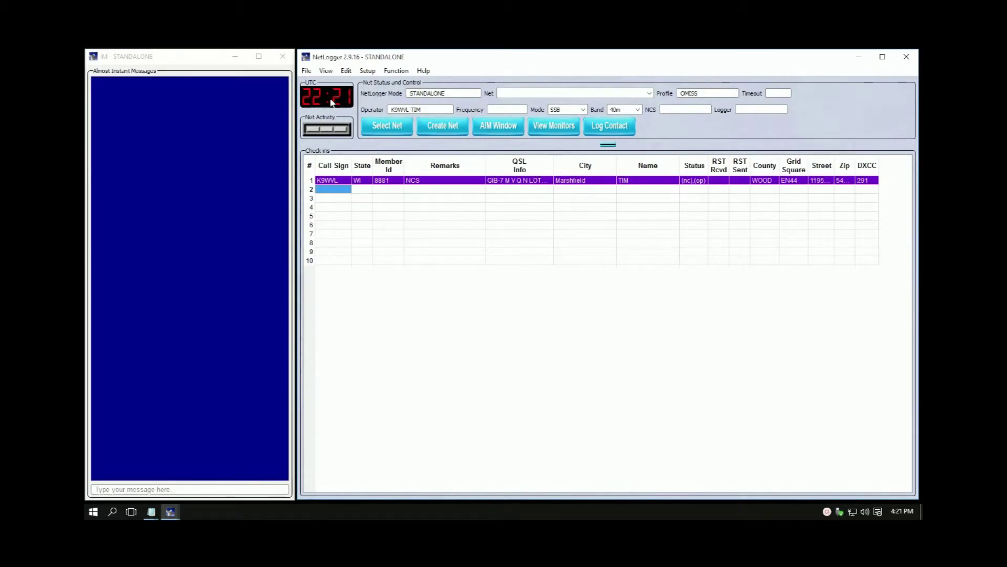
pyautogui.click(307, 72)
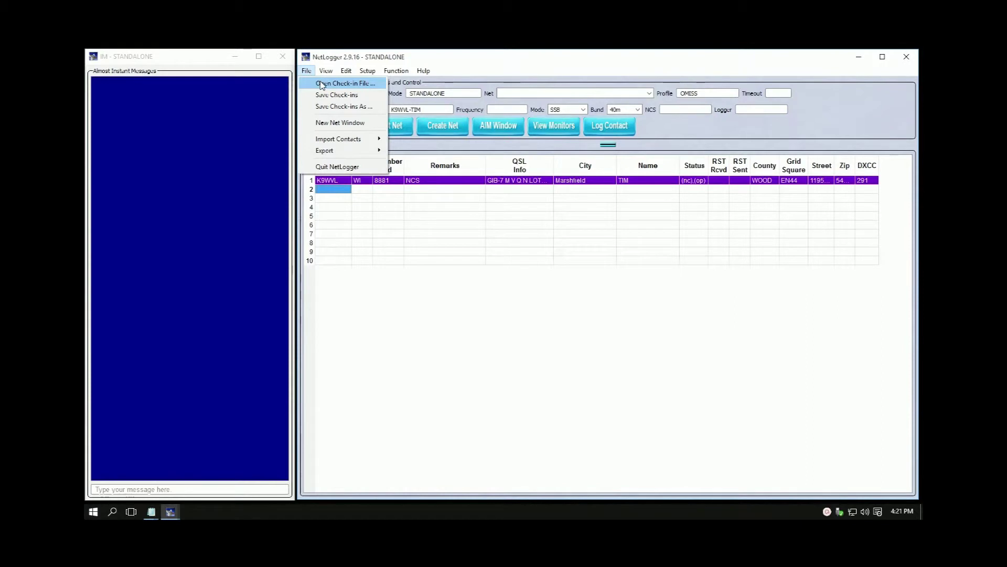
pyautogui.click(312, 72)
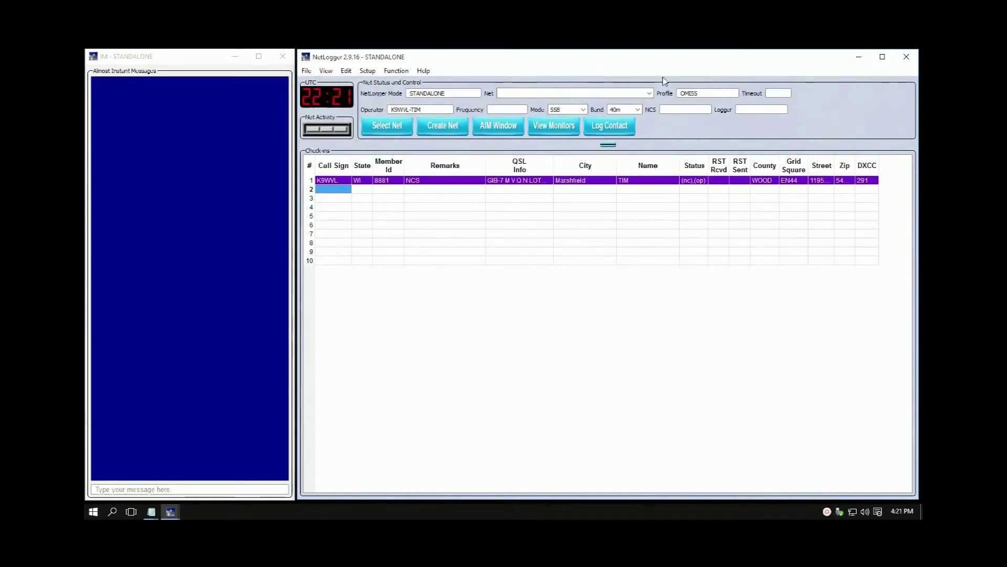
pyautogui.click(307, 71)
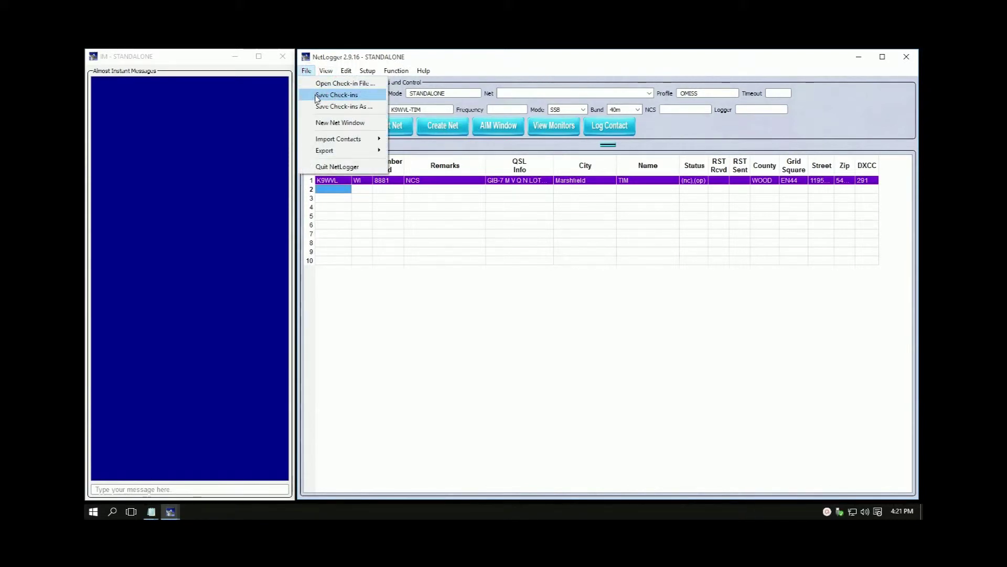
pyautogui.click(440, 86)
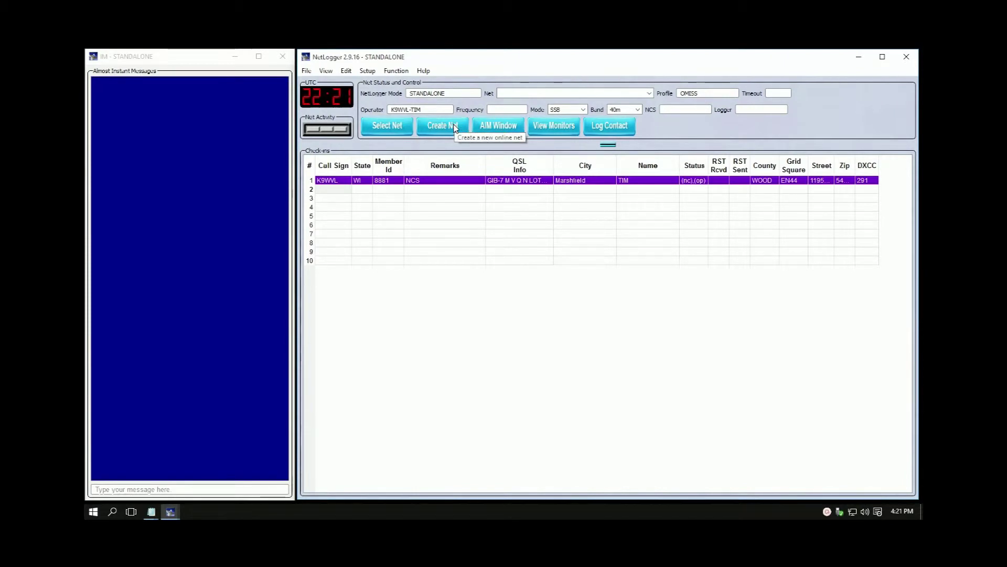
pyautogui.click(307, 71)
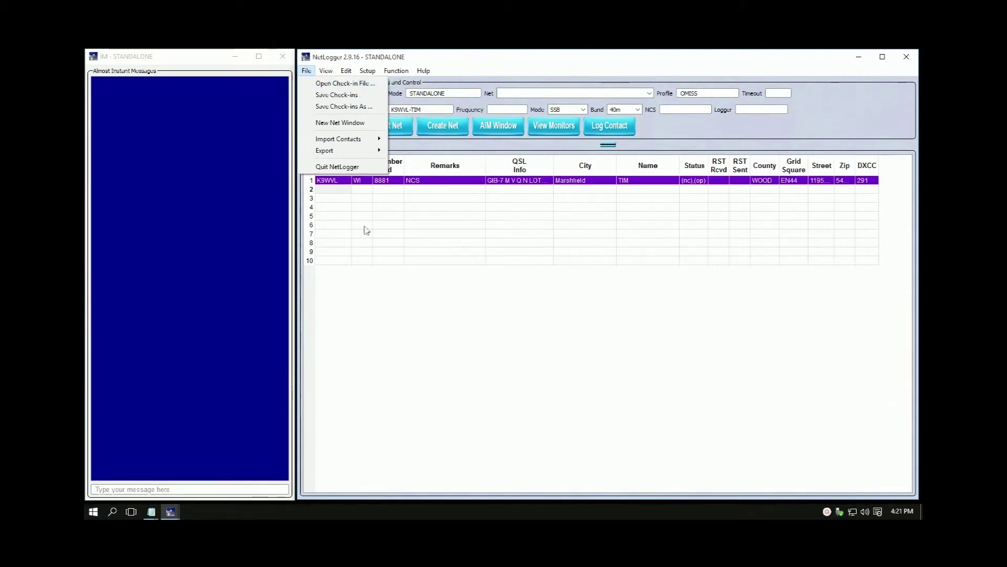
pyautogui.click(406, 243)
pyautogui.click(338, 193)
pyautogui.click(338, 198)
pyautogui.click(338, 215)
pyautogui.click(339, 225)
pyautogui.click(337, 234)
pyautogui.click(339, 242)
pyautogui.click(339, 254)
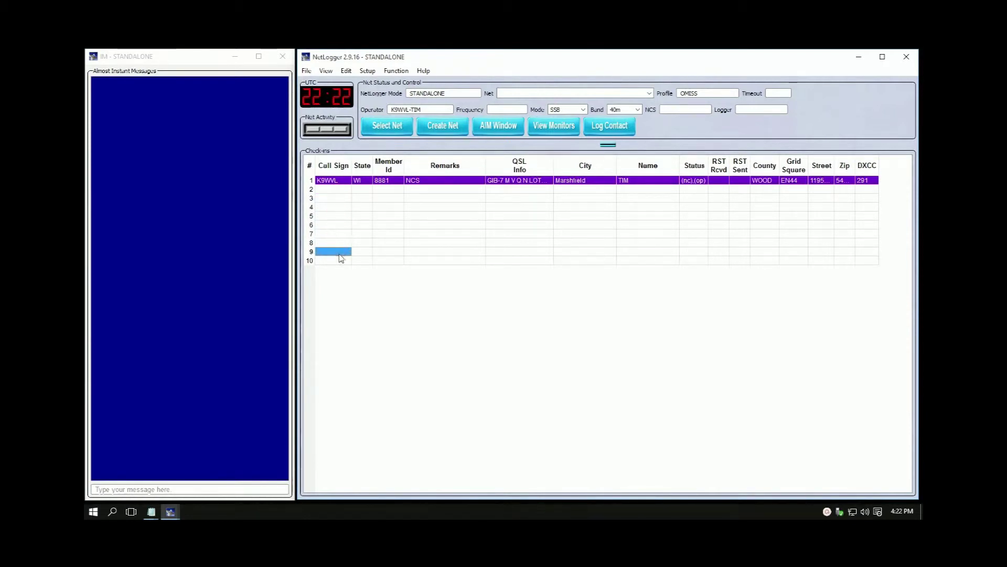
pyautogui.click(308, 71)
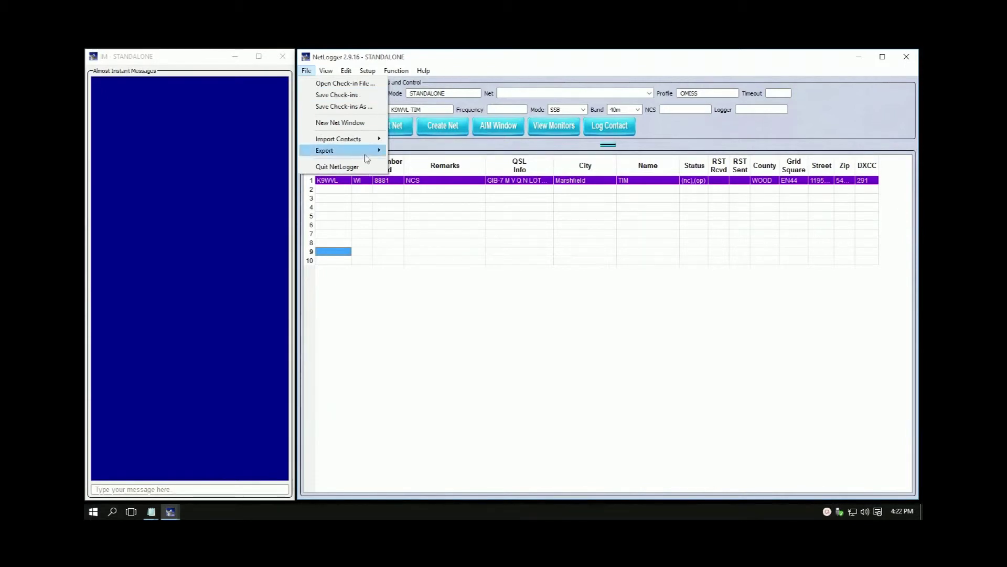
pyautogui.click(341, 190)
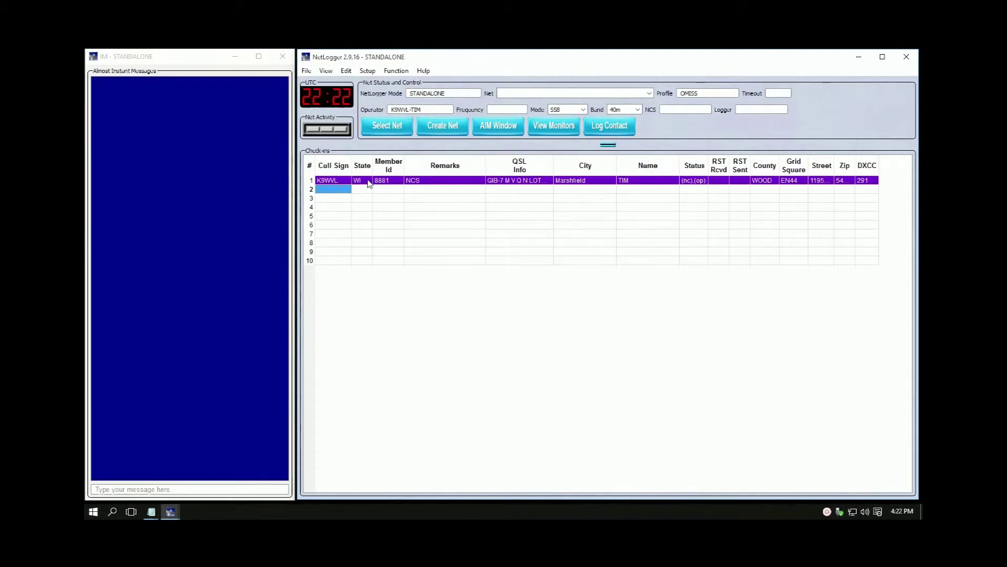
# Step: Check in a second station by its member number on row 2 and enter the remark TRAINING
pyautogui.click(337, 190)
pyautogui.write('8641')
pyautogui.press('Return')
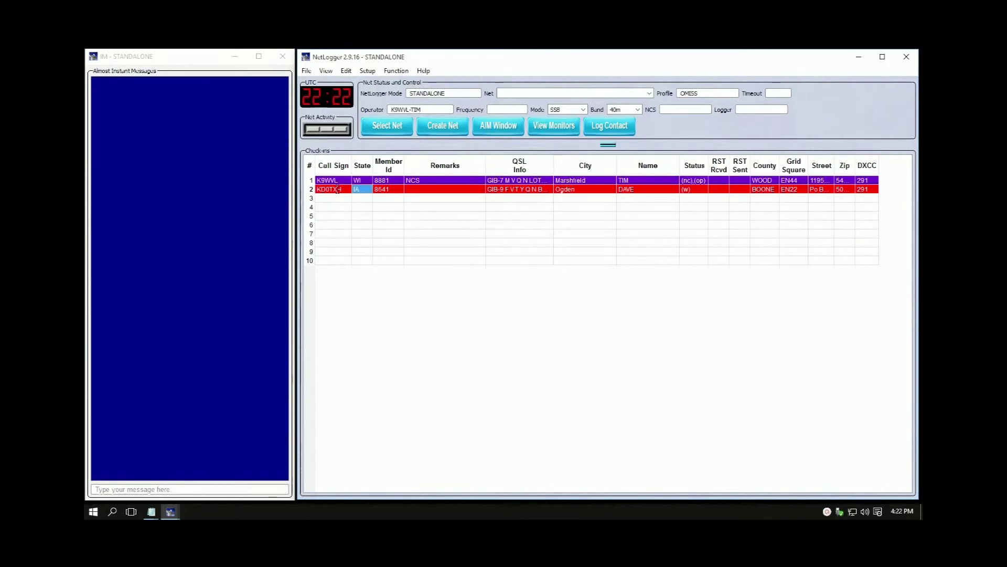
pyautogui.press('Tab')
pyautogui.press('Tab')
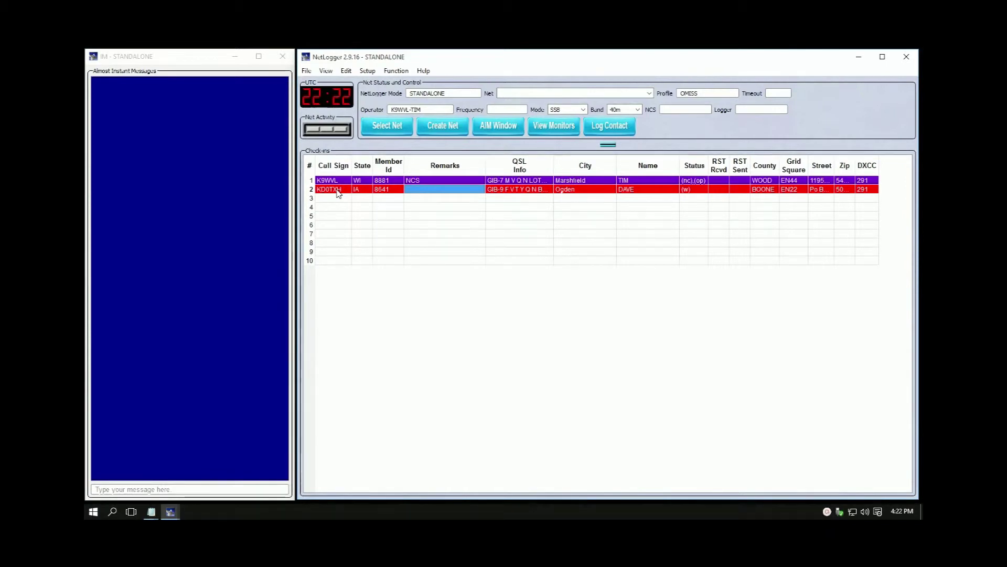
pyautogui.write('TRA')
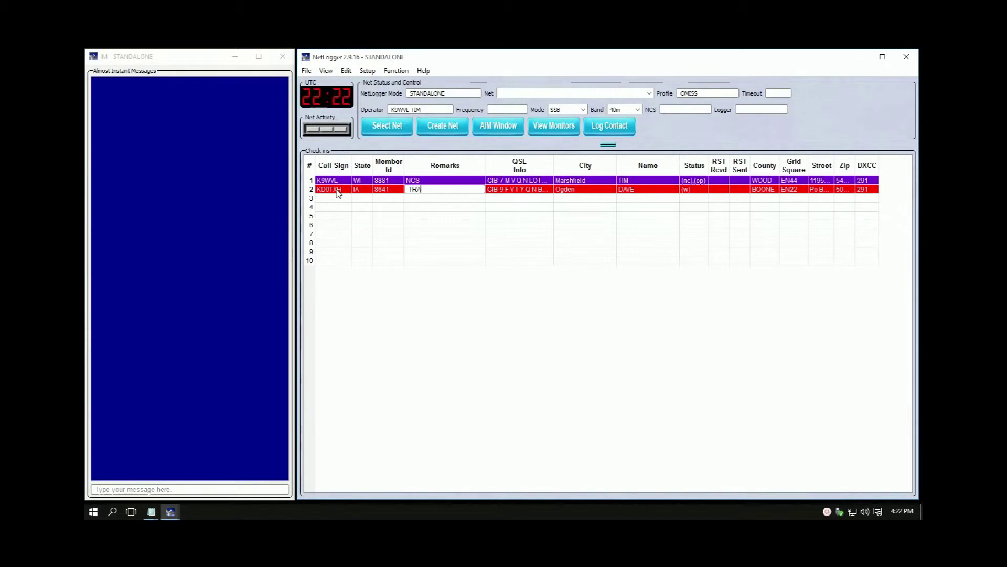
pyautogui.write('ININ')
pyautogui.press('Tab')
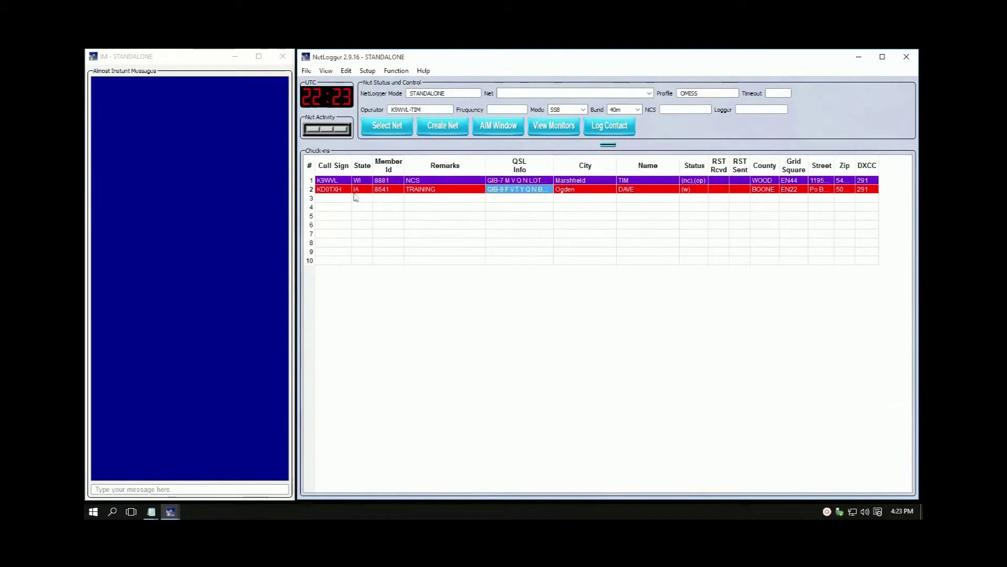
# Step: Open the net monitors window, then read the NCS Guide training notes in Notepad and close them
pyautogui.click(568, 129)
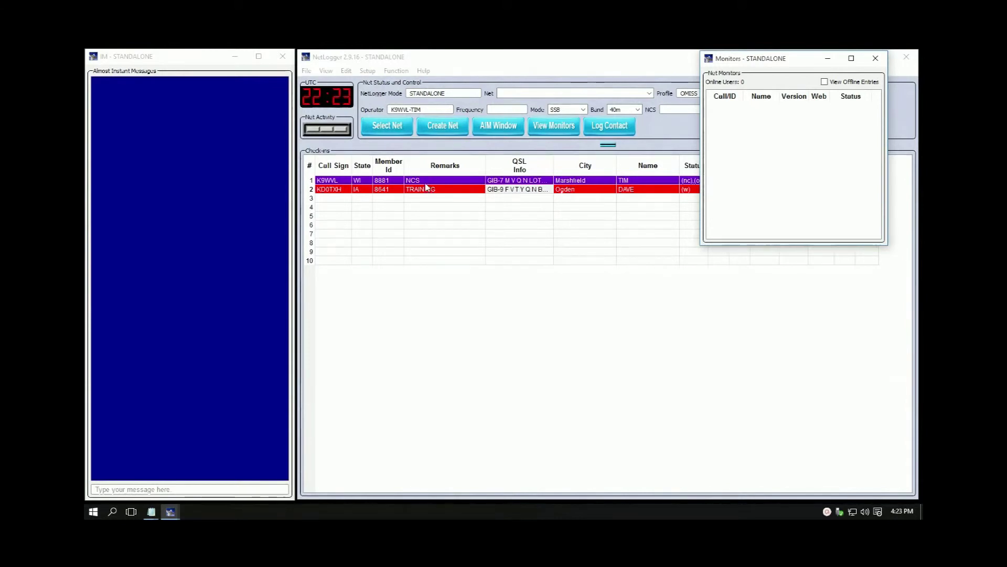
pyautogui.click(152, 511)
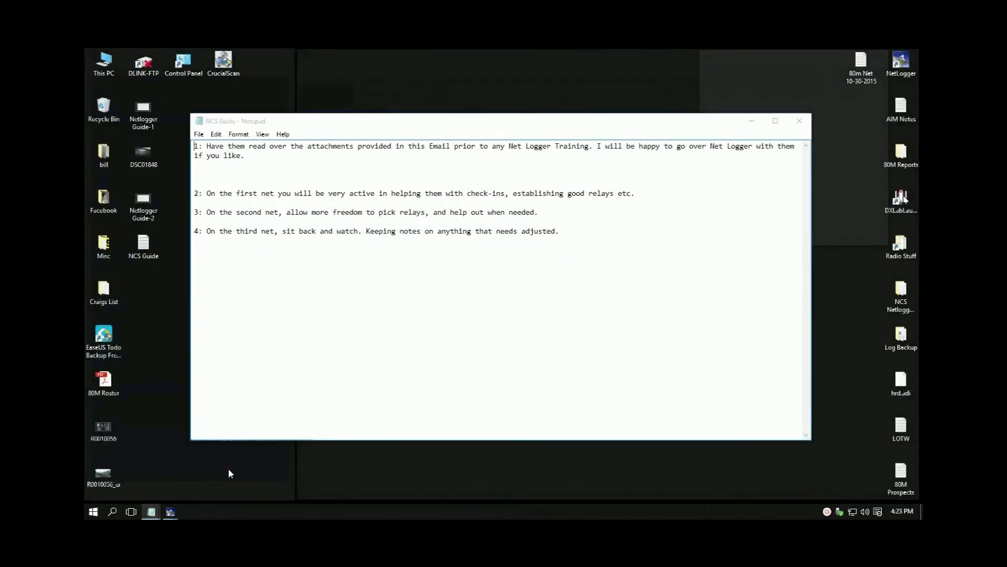
pyautogui.click(228, 468)
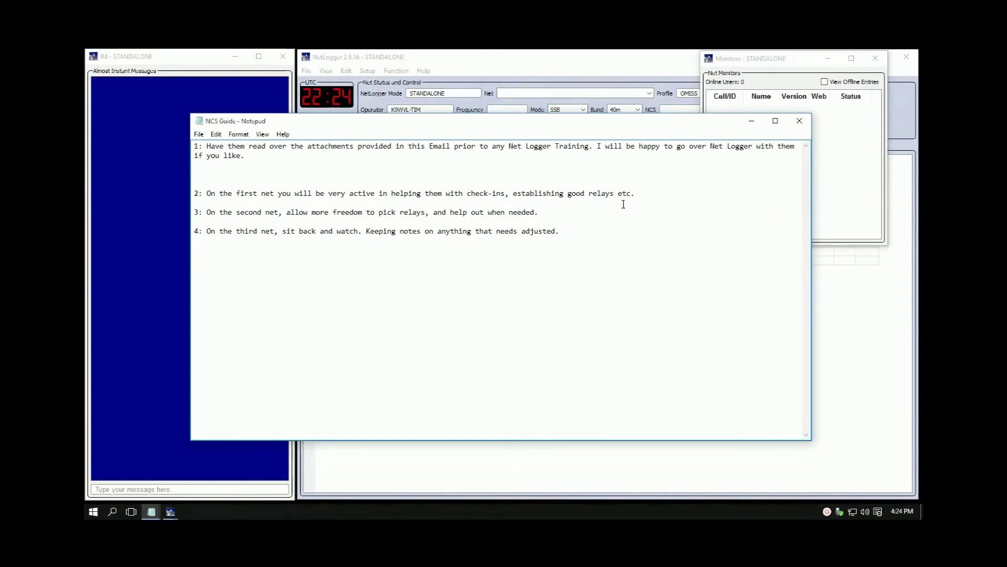
pyautogui.click(639, 193)
pyautogui.click(536, 213)
pyautogui.click(800, 121)
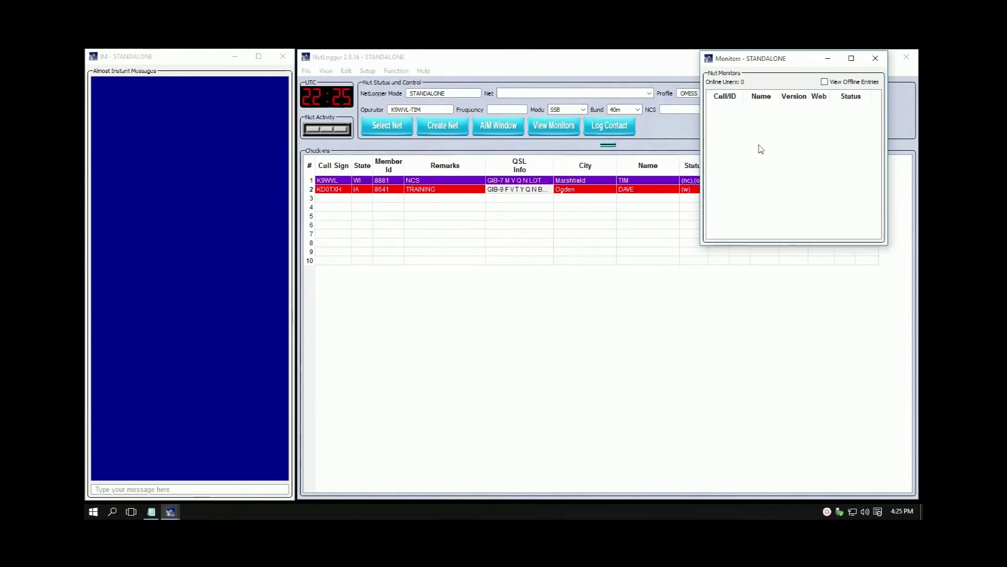
# Step: Close the net monitors window, view it once more and close it again
pyautogui.click(875, 58)
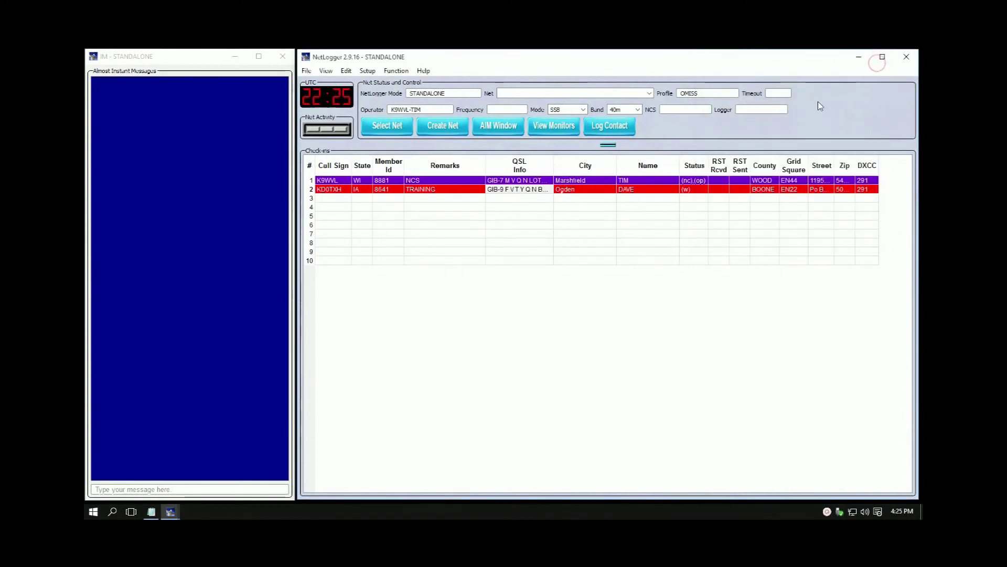
pyautogui.click(544, 130)
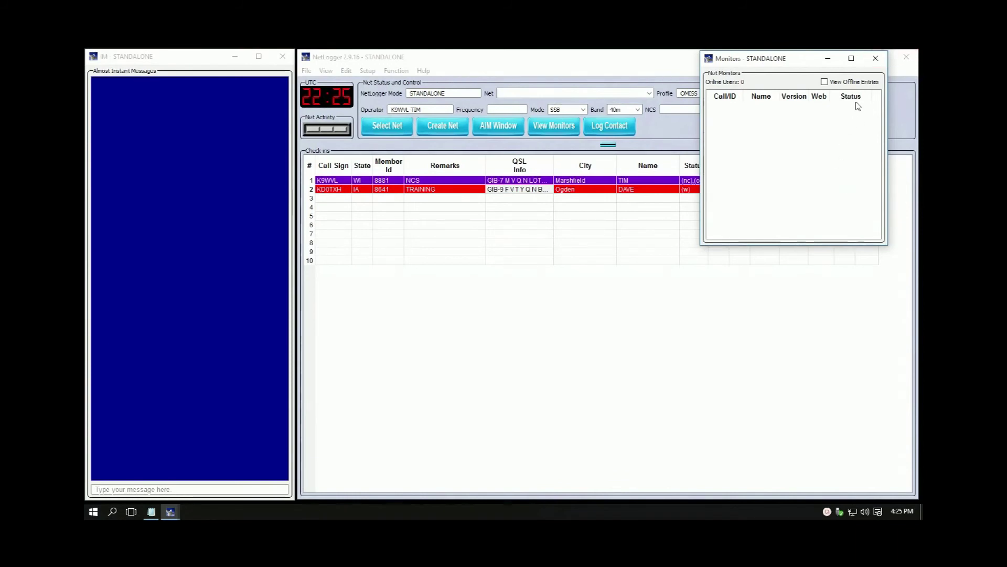
pyautogui.click(875, 58)
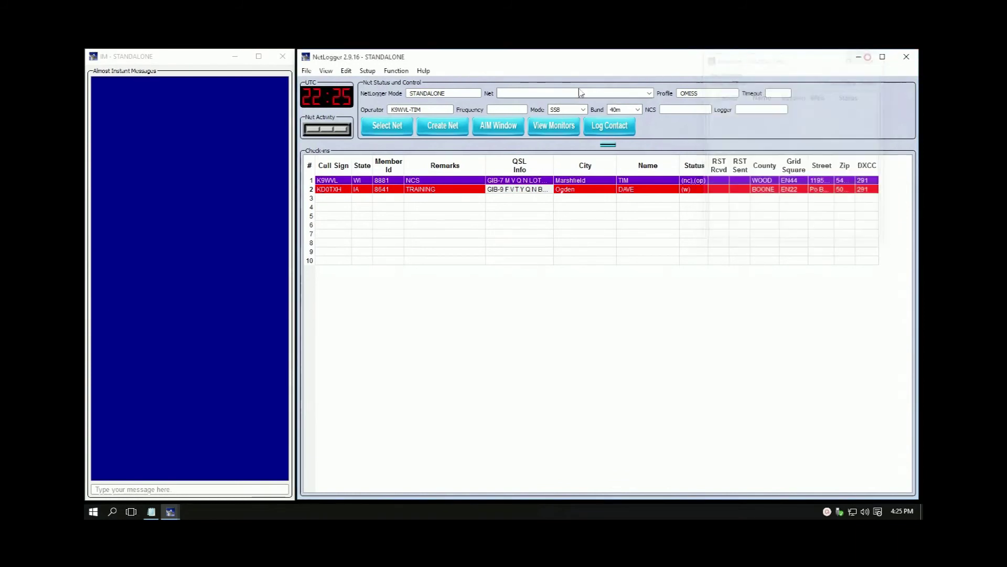
# Step: Check in five more stations on rows 3 to 7 by entering their member numbers
pyautogui.click(339, 199)
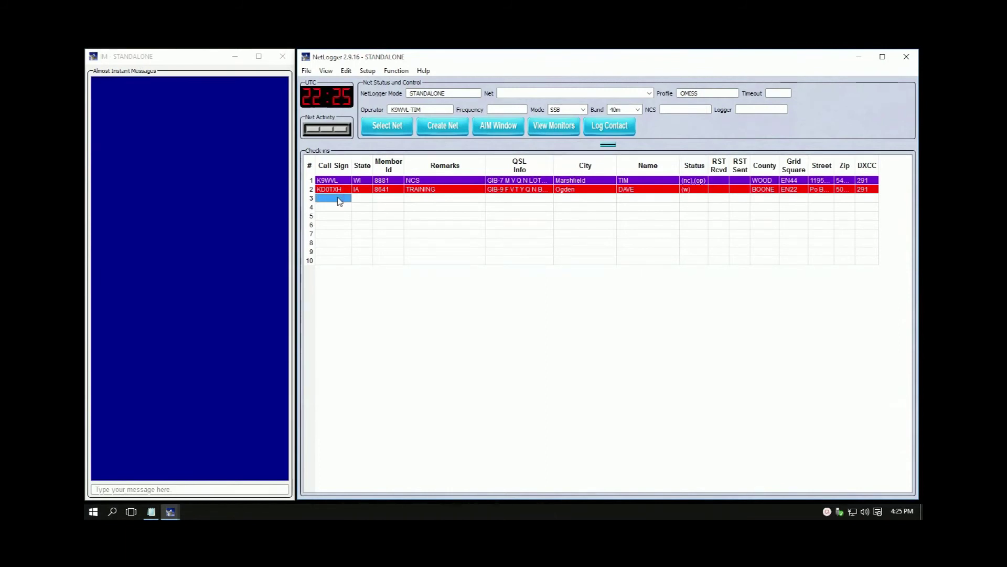
pyautogui.write('4143')
pyautogui.press('Return')
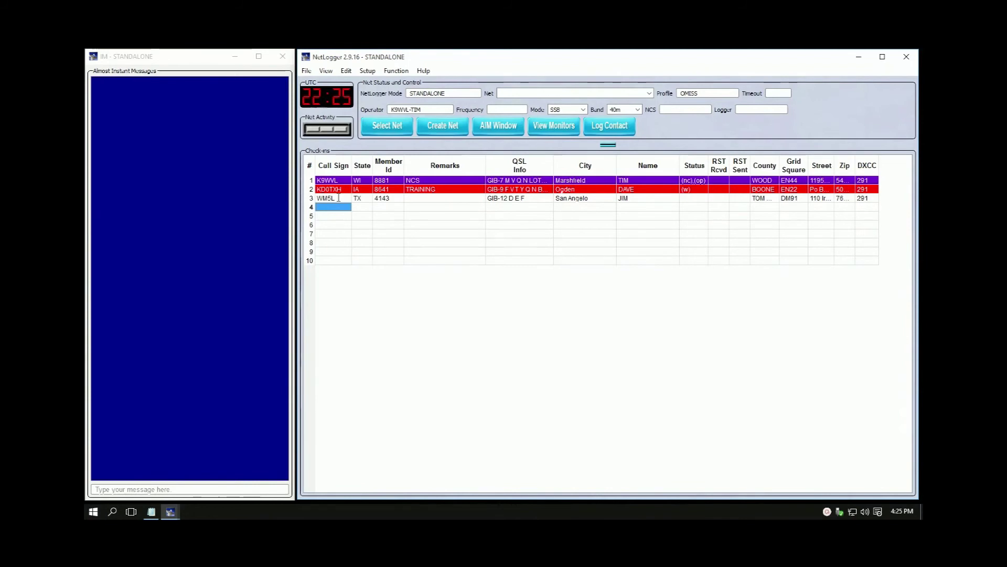
pyautogui.write('89')
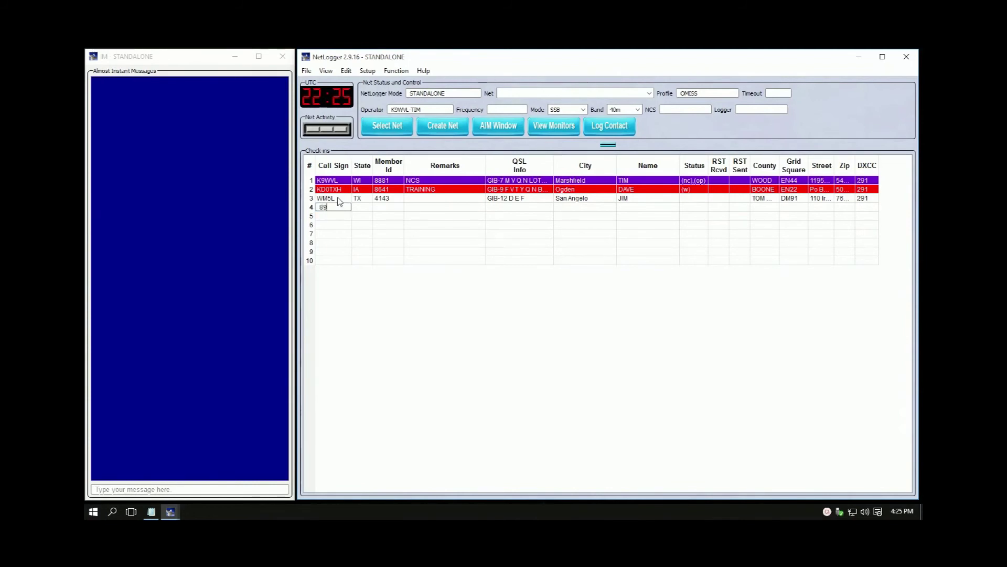
pyautogui.write('88')
pyautogui.press('Return')
pyautogui.write('8')
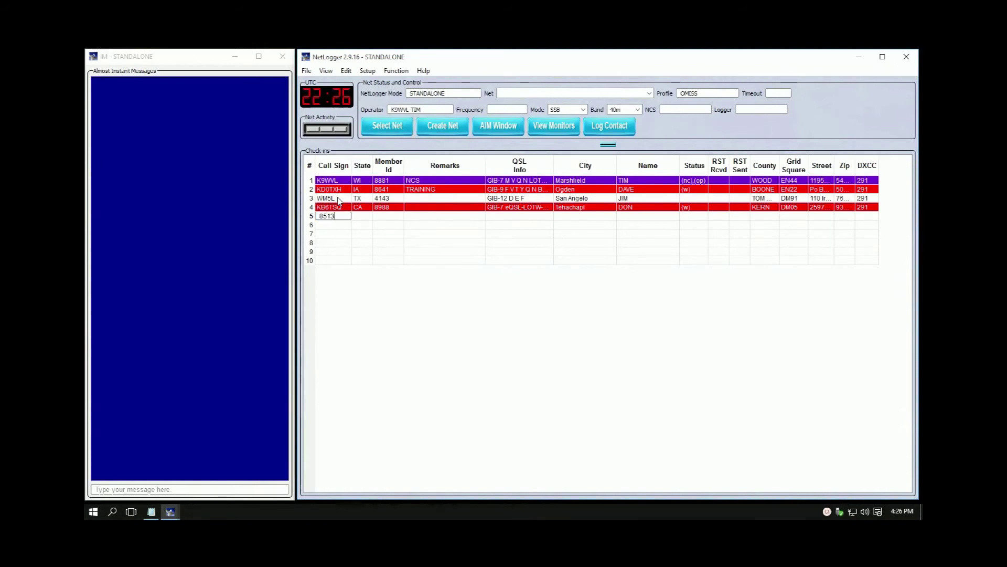
pyautogui.write('513')
pyautogui.press('Return')
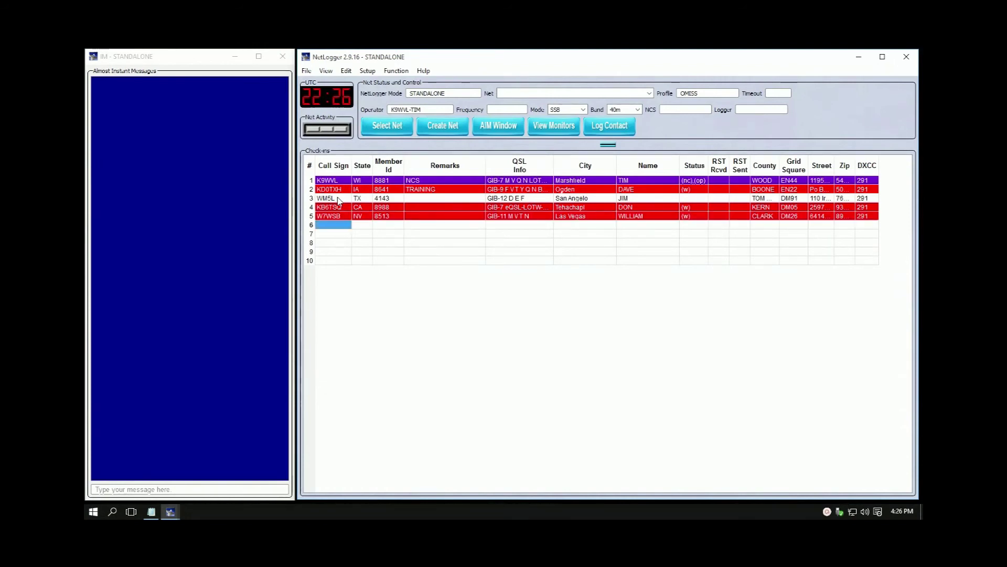
pyautogui.write('8016')
pyautogui.press('Return')
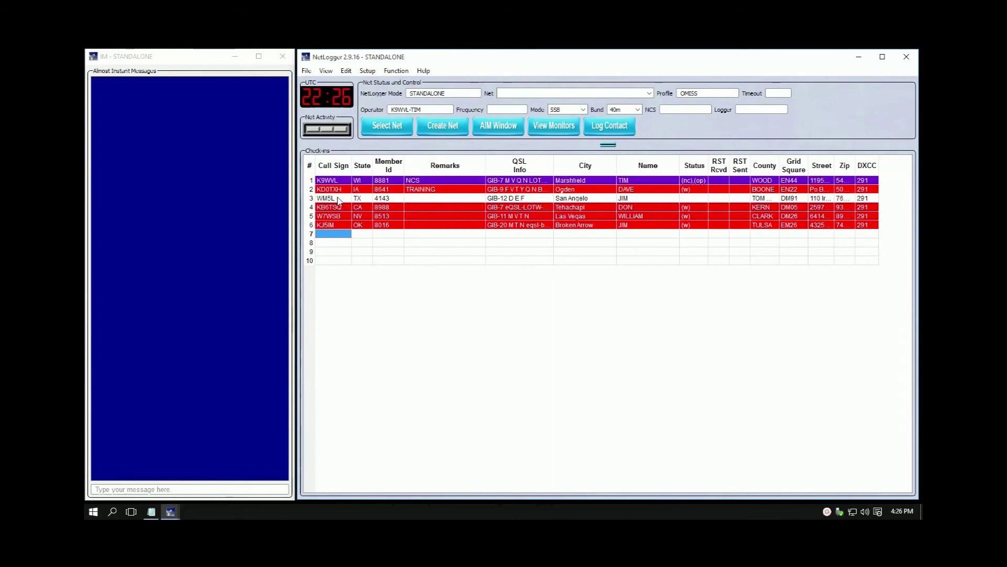
pyautogui.write('6544')
pyautogui.press('Return')
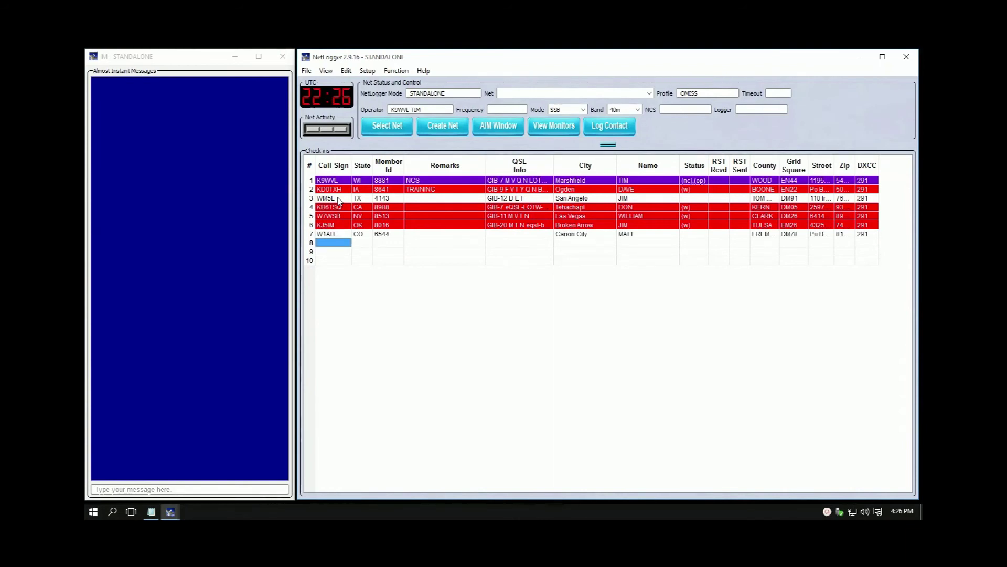
# Step: Enter the remark MOBILE for the check-in on row 3
pyautogui.click(337, 198)
pyautogui.press('Down')
pyautogui.press('Down')
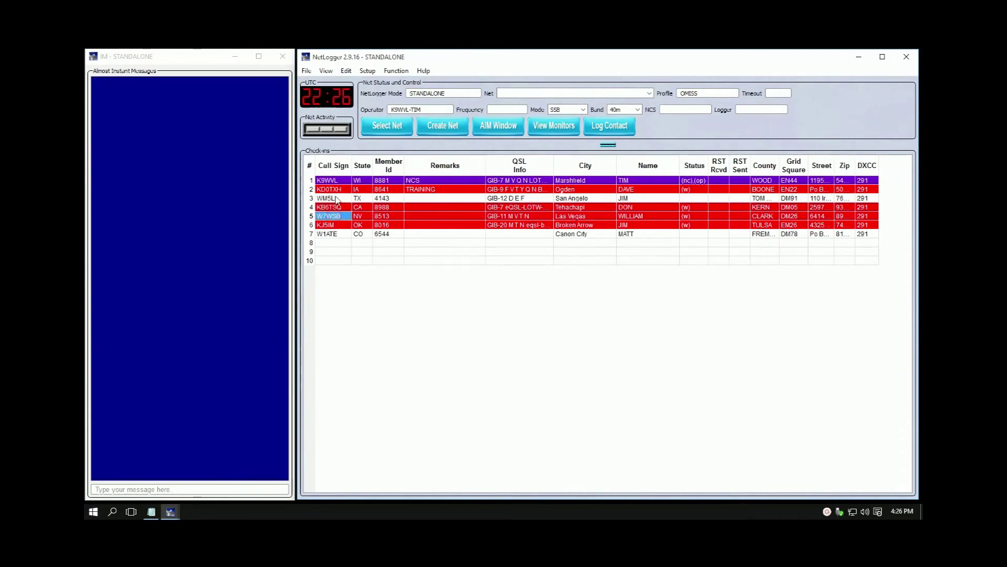
pyautogui.click(337, 199)
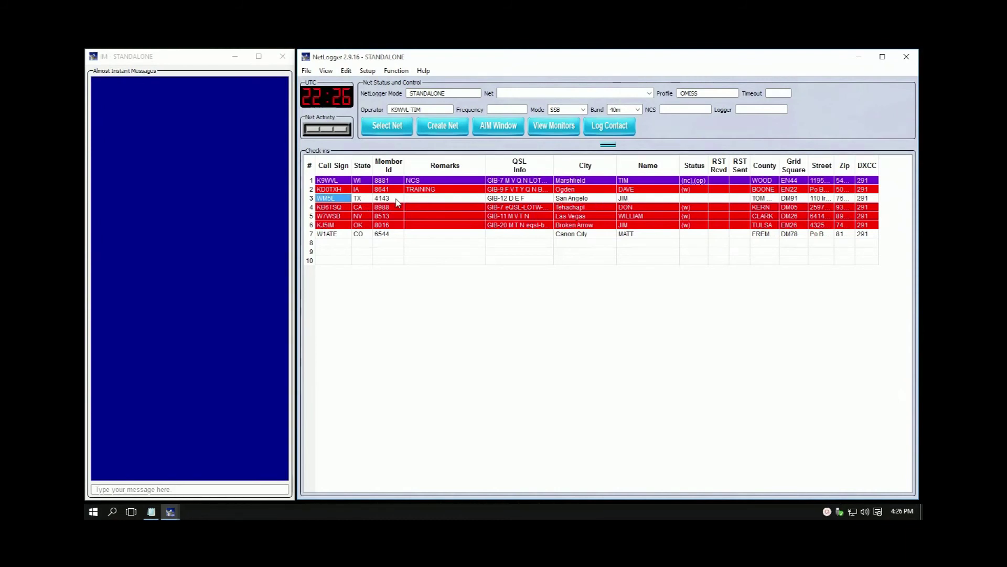
pyautogui.click(442, 199)
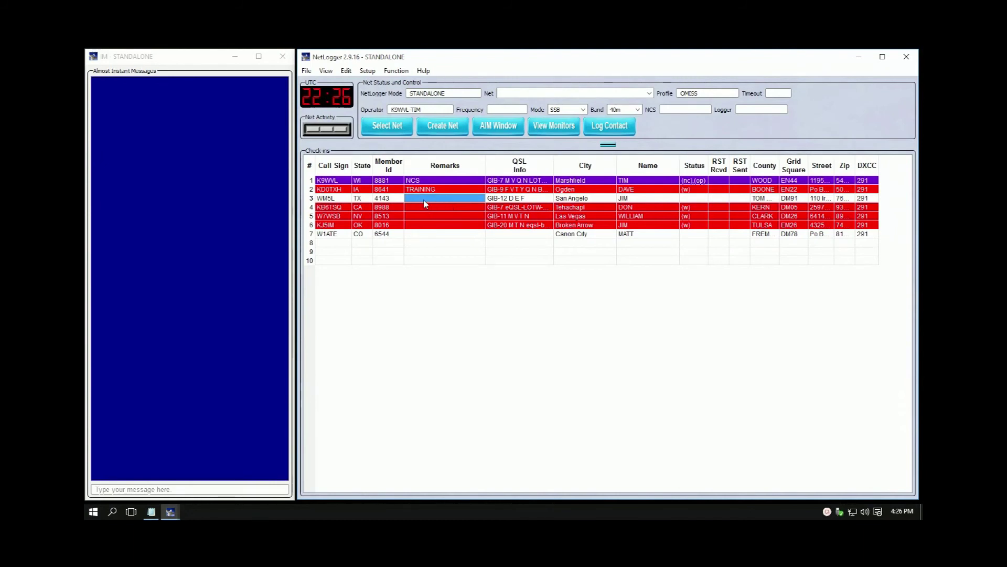
pyautogui.write('MOBILE')
# Step: Set the state of the mobile check-in on row 3 to NJ and select its county
pyautogui.click(361, 198)
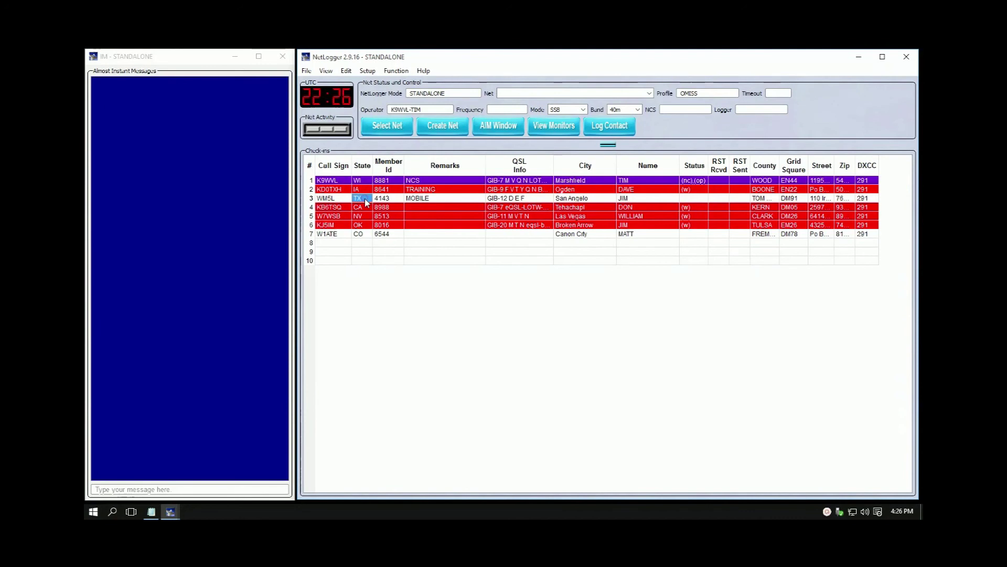
pyautogui.click(334, 208)
pyautogui.click(368, 198)
pyautogui.write('NJ')
pyautogui.press('Tab')
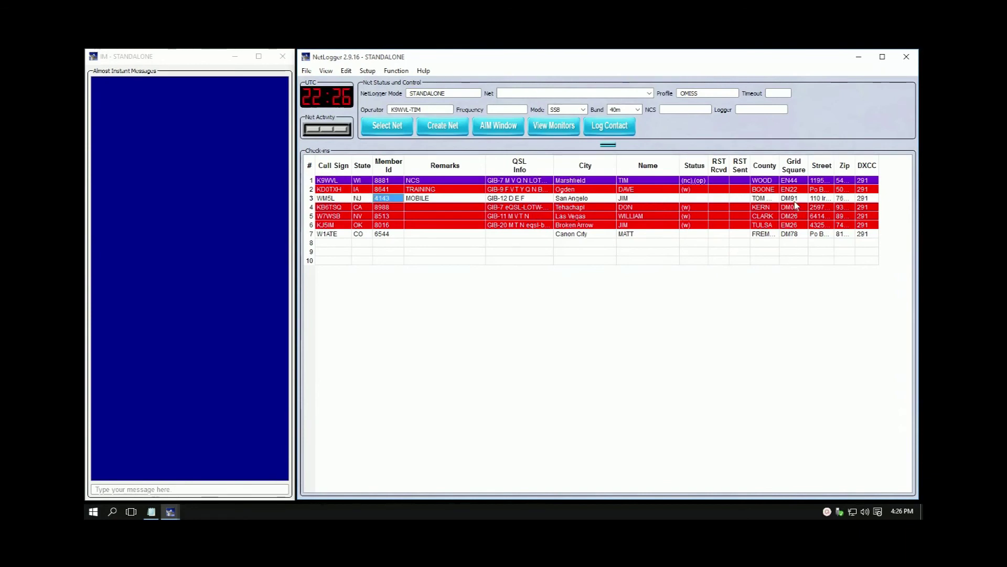
pyautogui.click(761, 199)
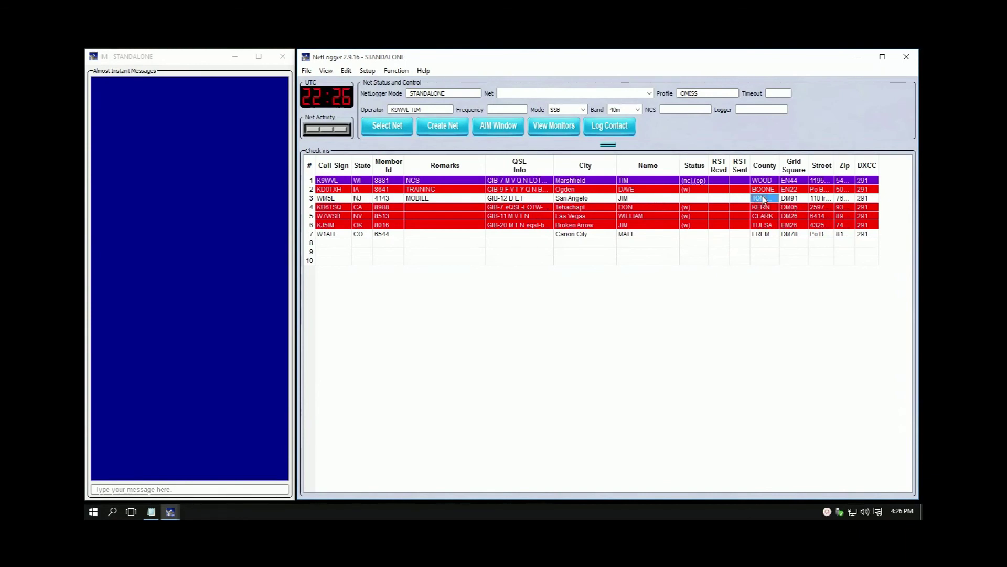
pyautogui.click(764, 201)
# Step: Enter the remark QRP 10 for the check-in on row 4
pyautogui.click(418, 210)
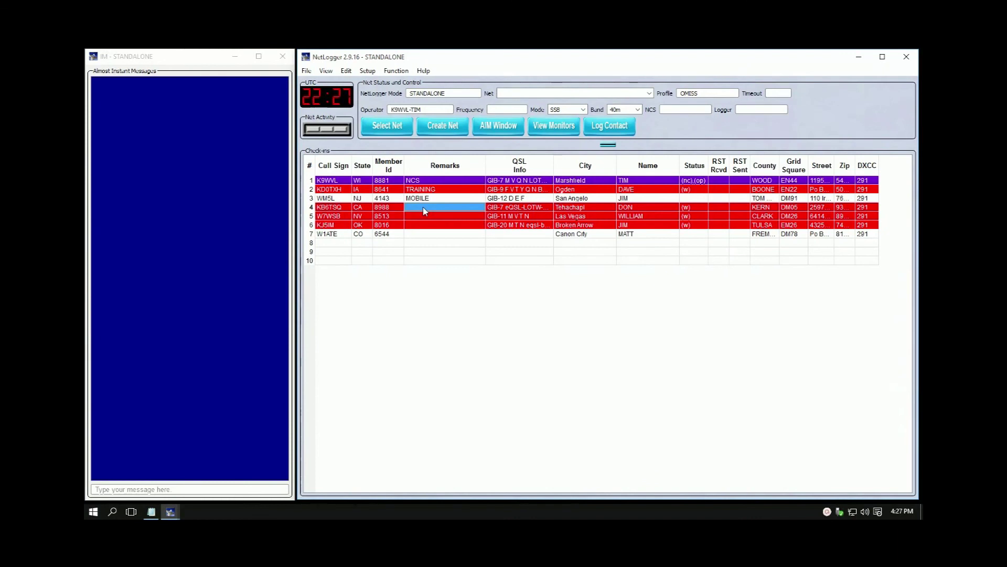
pyautogui.write('QRP 10')
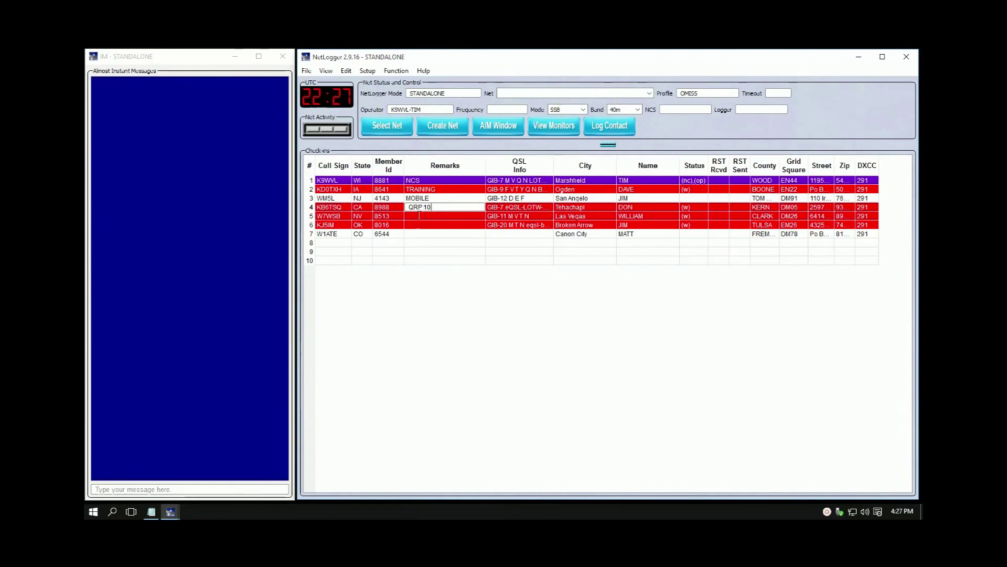
pyautogui.click(417, 225)
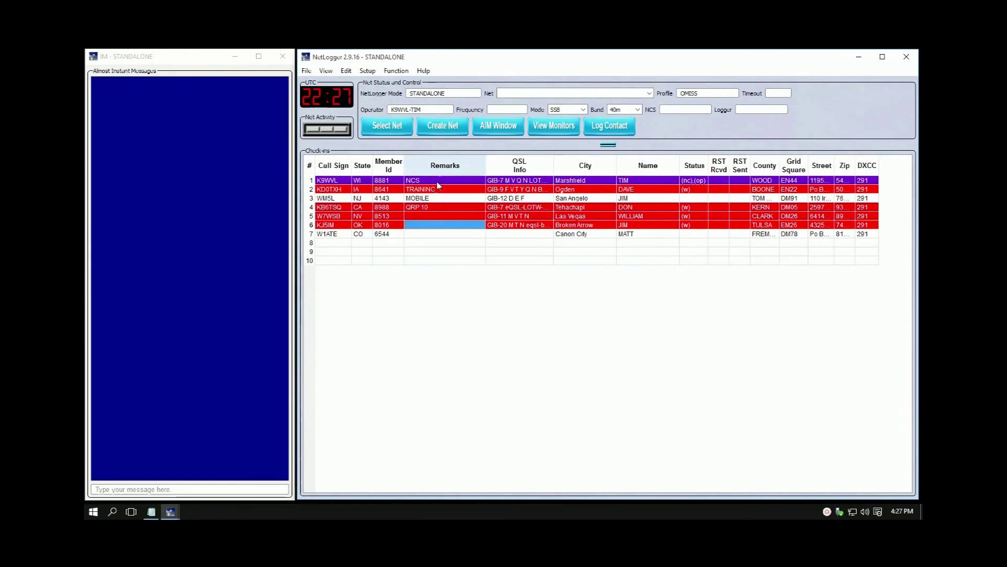